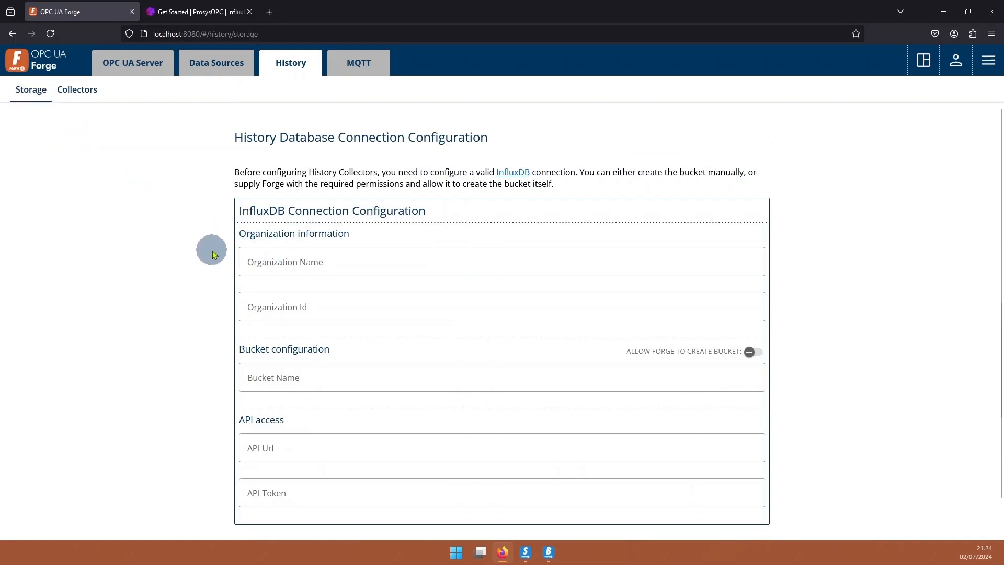
Copy the organization name ProsysOPC from InfluxDB's About page into Forge's organization field.
{"action": "left_click", "coordinate": [193, 15]}
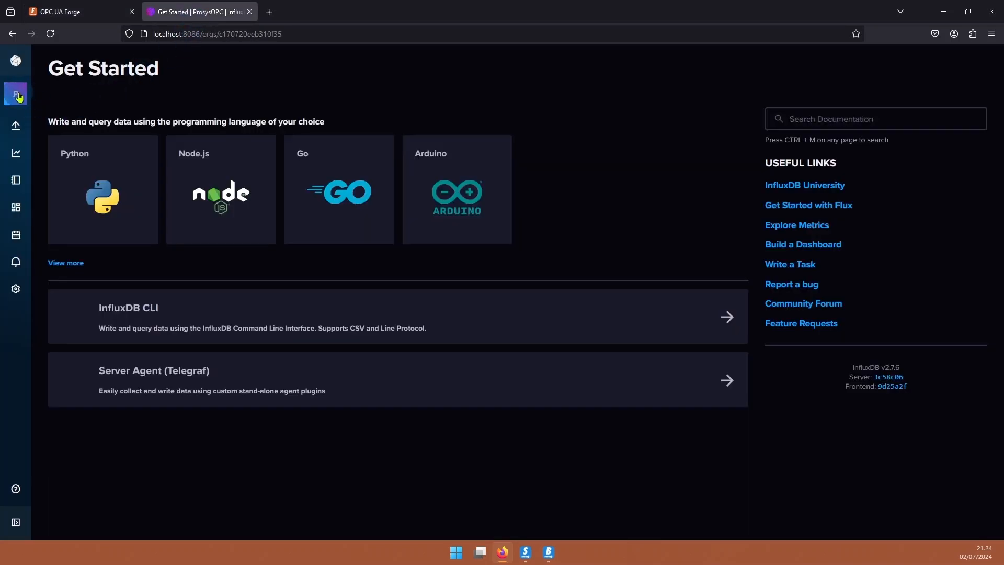
{"action": "mouse_move", "coordinate": [23, 96]}
{"action": "left_click", "coordinate": [59, 117]}
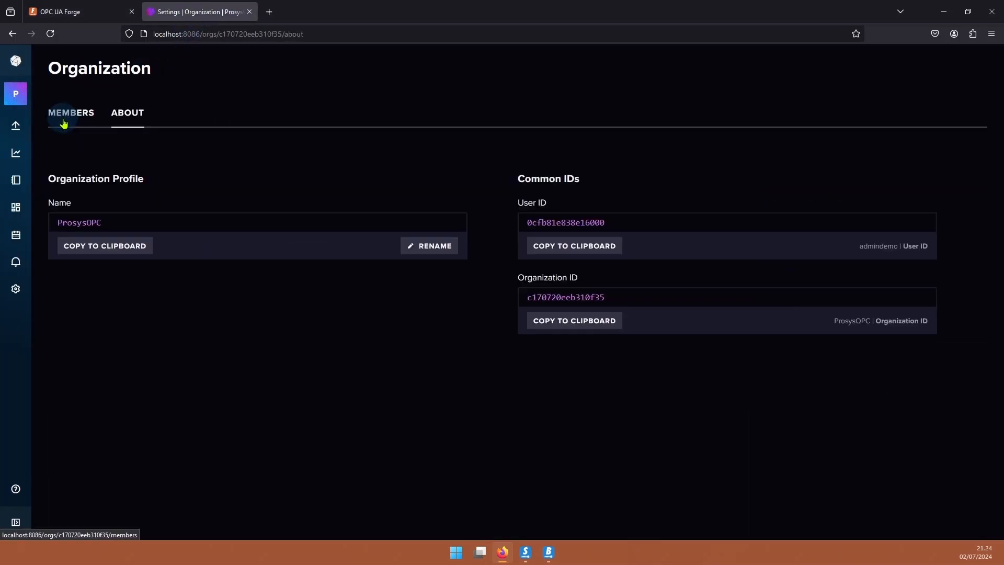
{"action": "left_click", "coordinate": [131, 256]}
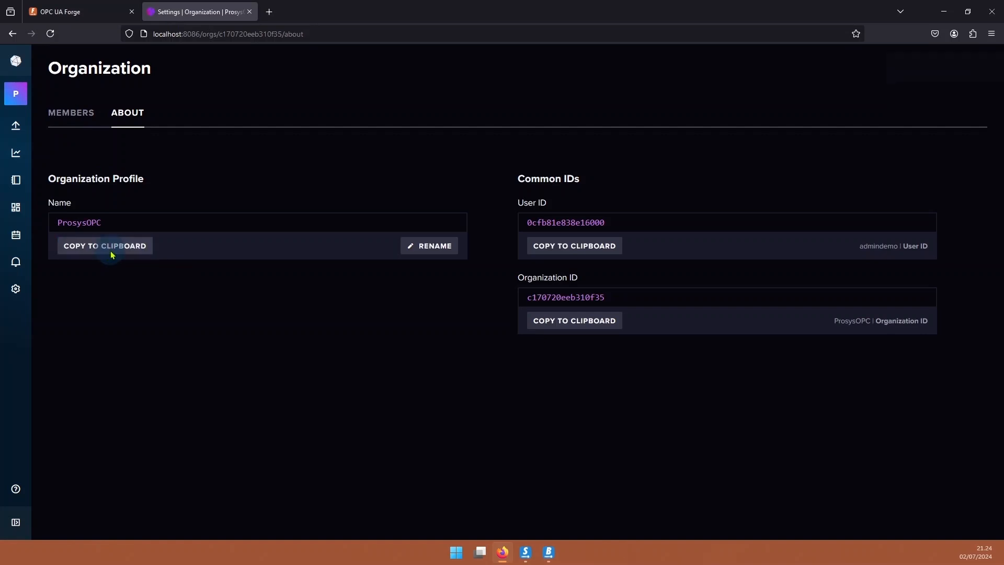
{"action": "left_click", "coordinate": [79, 12]}
{"action": "left_click", "coordinate": [321, 259]}
{"action": "key", "text": "ctrl+v"}
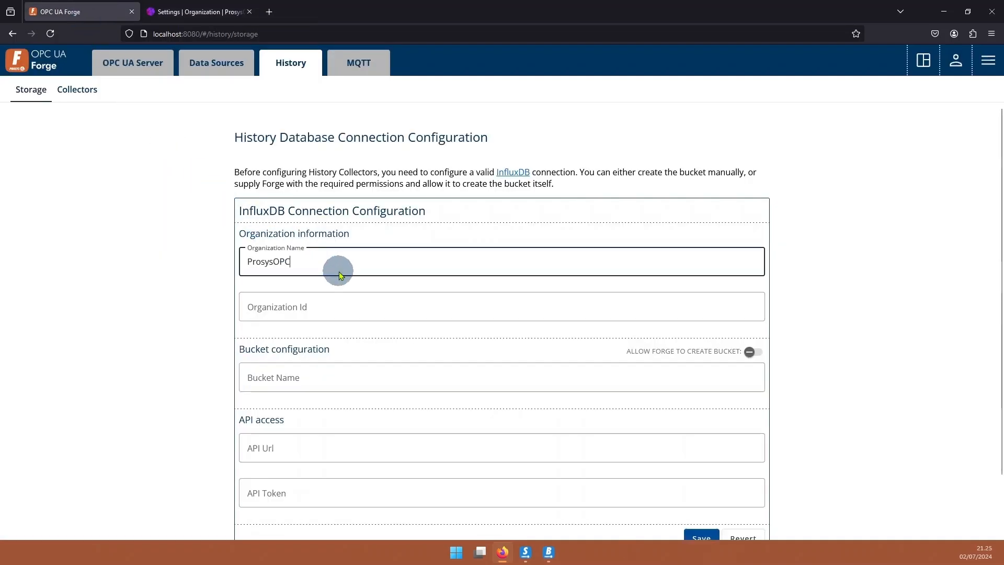
Copy the InfluxDB organization ID into Forge's organization ID field.
{"action": "left_click", "coordinate": [199, 13]}
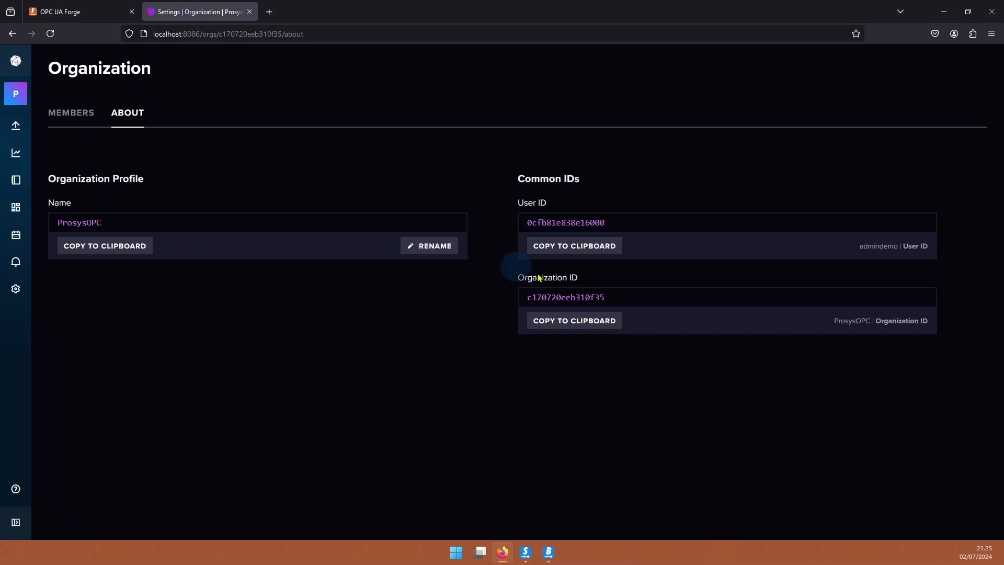
{"action": "left_click", "coordinate": [596, 327]}
{"action": "left_click", "coordinate": [79, 11]}
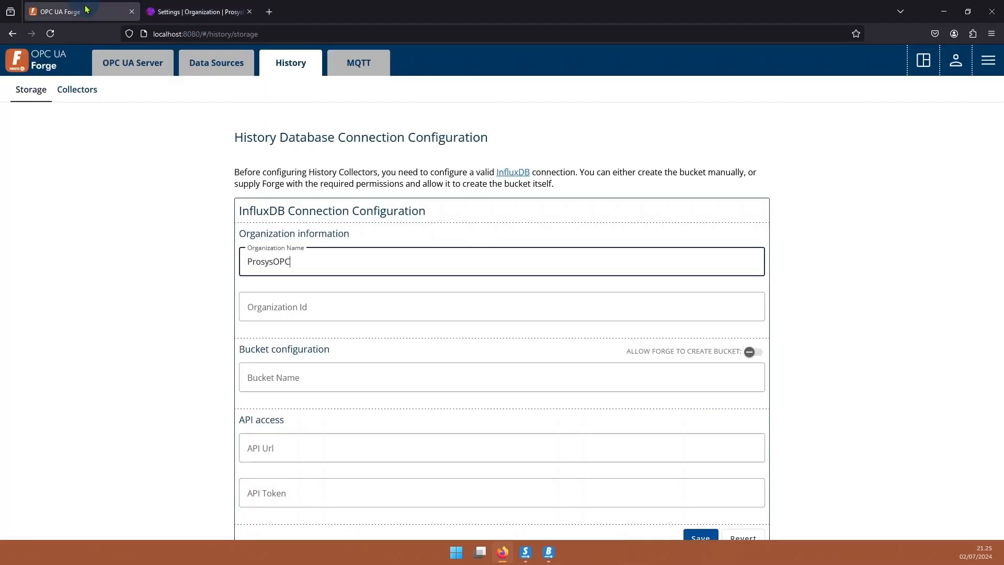
{"action": "left_click", "coordinate": [280, 315]}
{"action": "key", "text": "ctrl+v"}
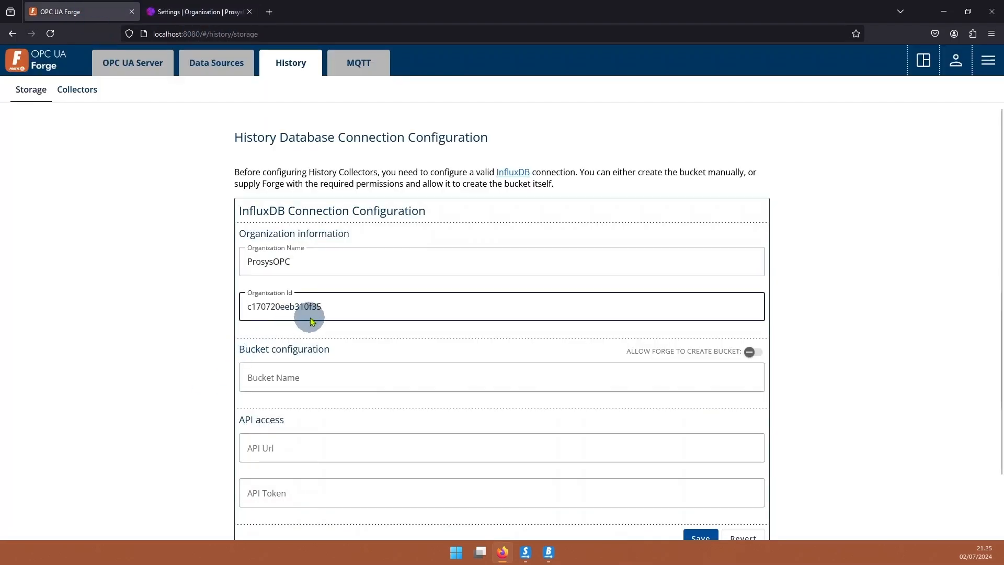
Allow Forge to create the bucket and name it MyBucket.
{"action": "scroll", "coordinate": [314, 313], "scroll_direction": "down", "scroll_amount": 1}
{"action": "left_click", "coordinate": [753, 286]}
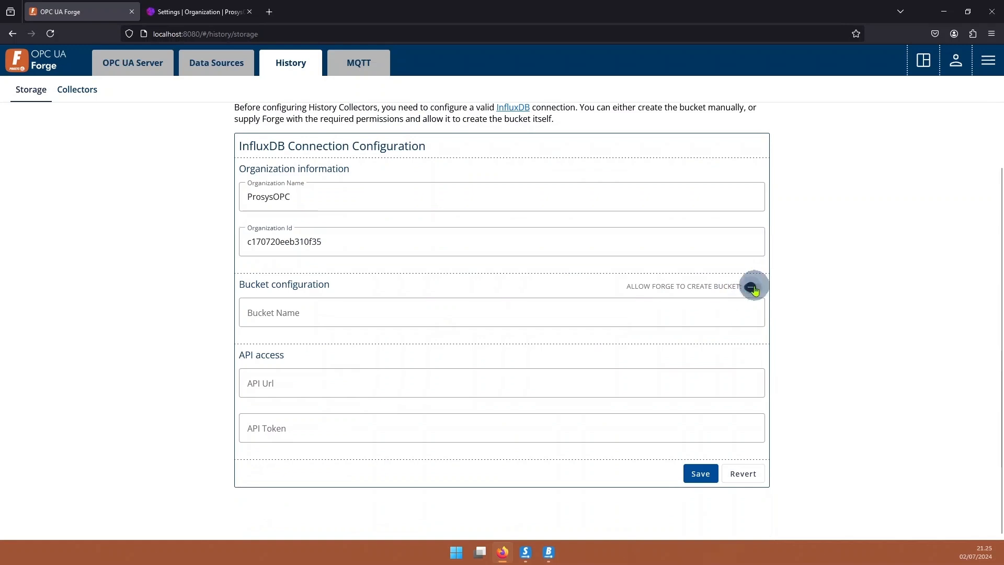
{"action": "left_click", "coordinate": [323, 317]}
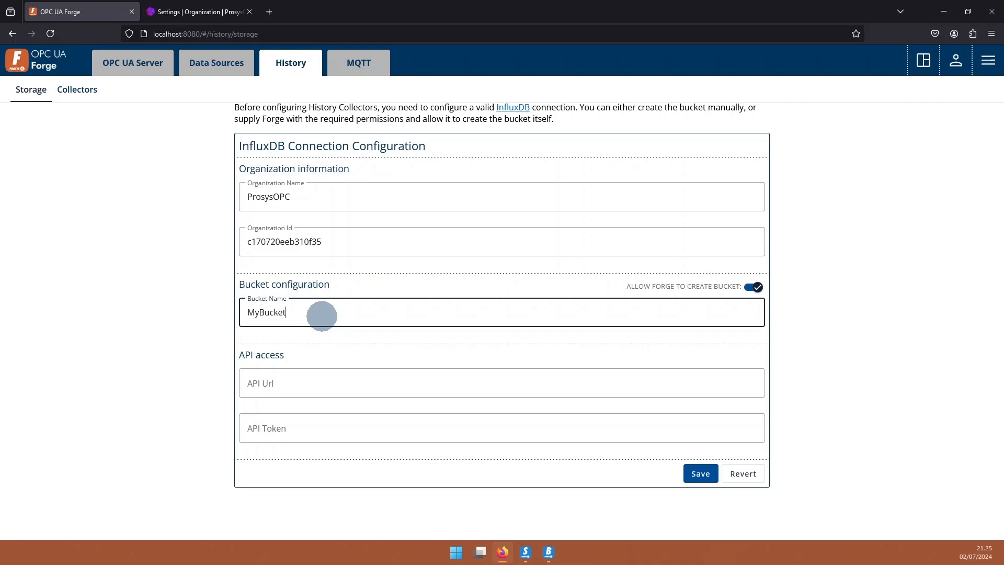
{"action": "left_click", "coordinate": [176, 6]}
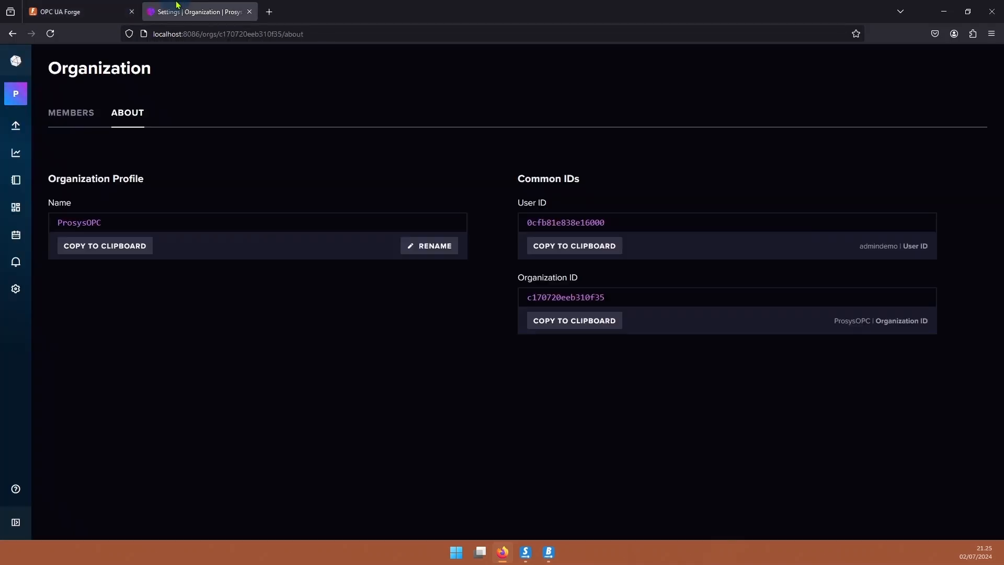
{"action": "left_click", "coordinate": [345, 37]}
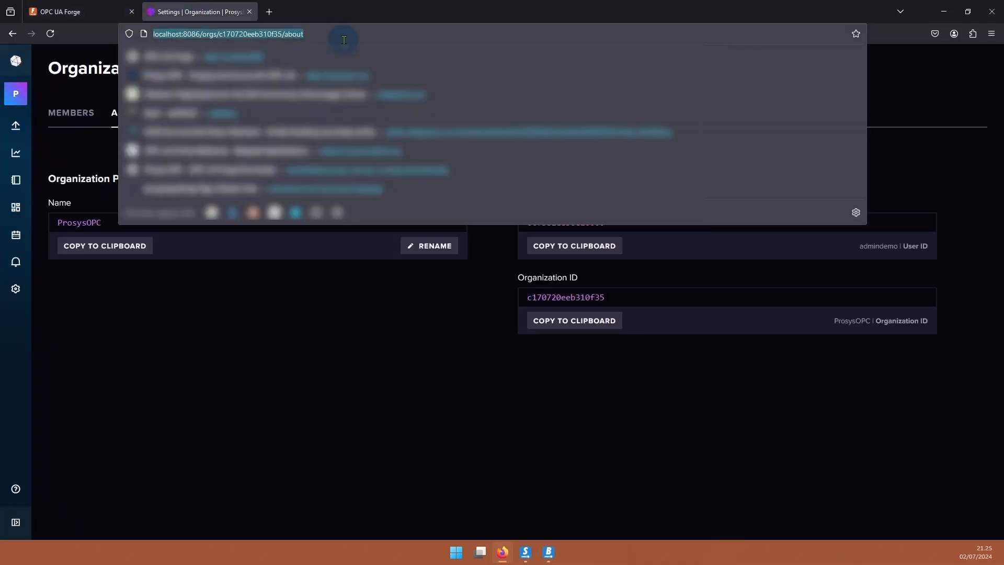
{"action": "left_click", "coordinate": [81, 11]}
{"action": "left_click", "coordinate": [299, 386]}
{"action": "key", "text": "ctrl+v"}
{"action": "left_click_drag", "start_coordinate": [466, 382], "coordinate": [347, 392]}
{"action": "key", "text": "BackSpace"}
{"action": "key", "text": "BackSpace"}
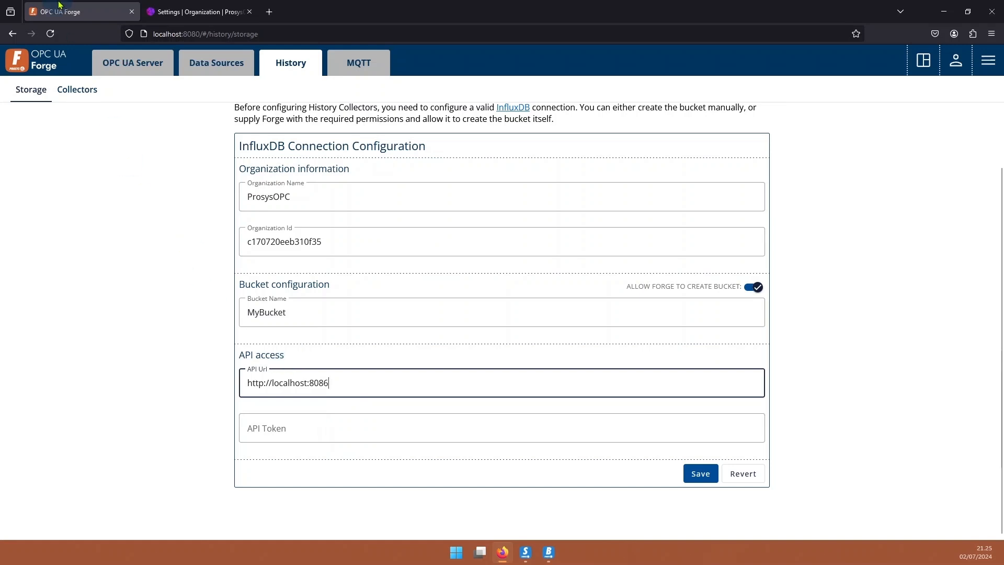
{"action": "left_click", "coordinate": [174, 7]}
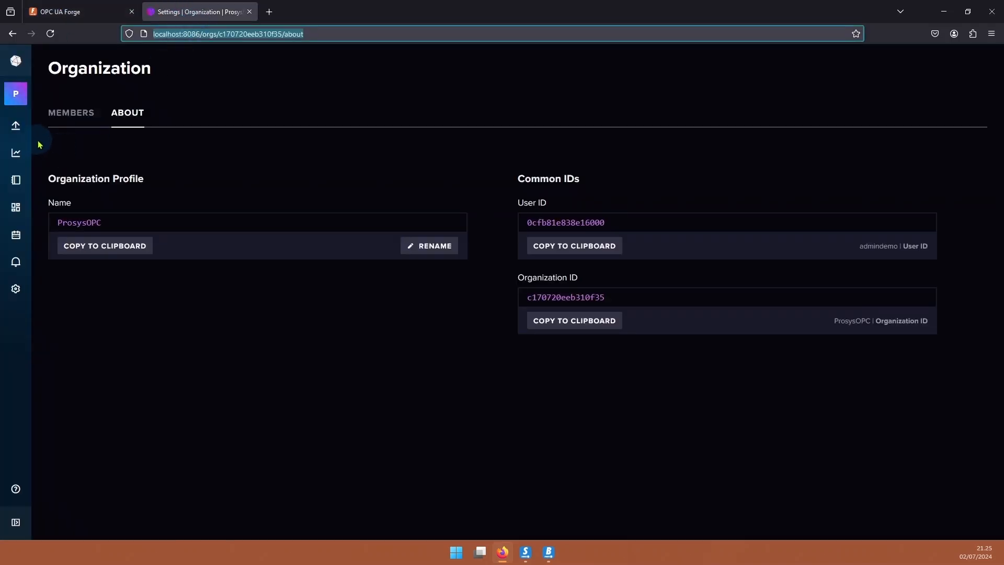
Generate an all-access InfluxDB API token described 'Forge' and copy its value.
{"action": "mouse_move", "coordinate": [19, 132]}
{"action": "left_click", "coordinate": [61, 202]}
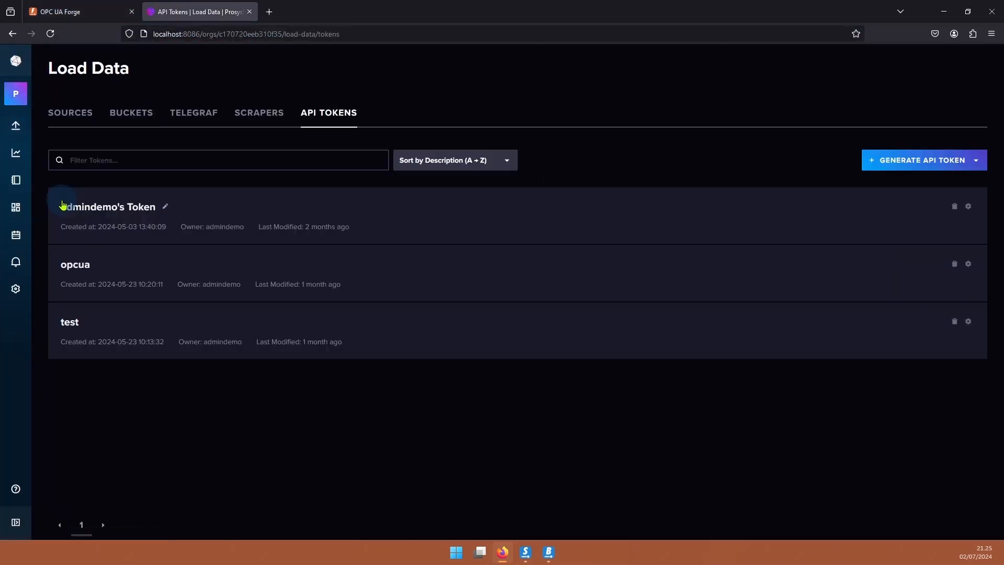
{"action": "left_click", "coordinate": [898, 164]}
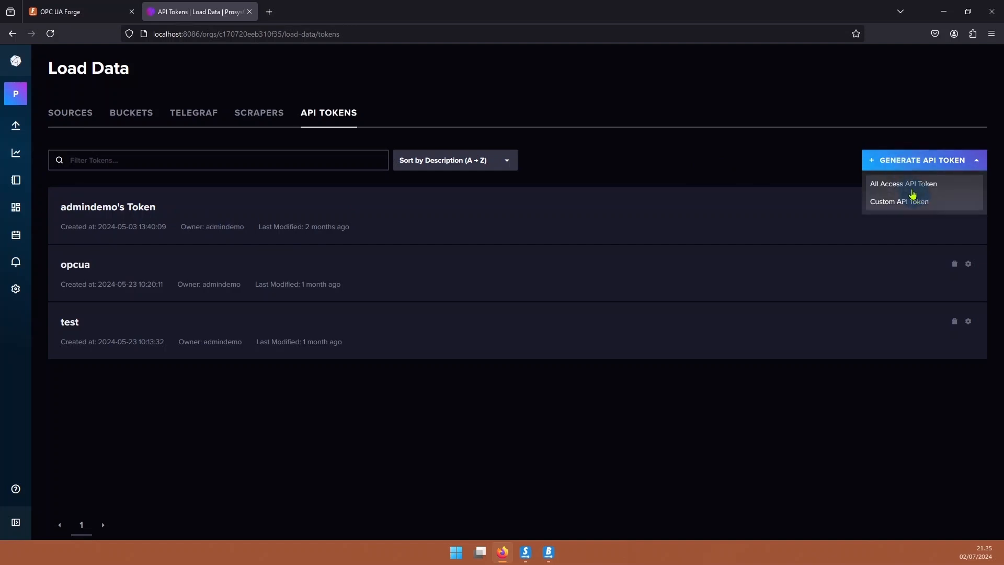
{"action": "left_click", "coordinate": [907, 184]}
{"action": "left_click", "coordinate": [475, 314]}
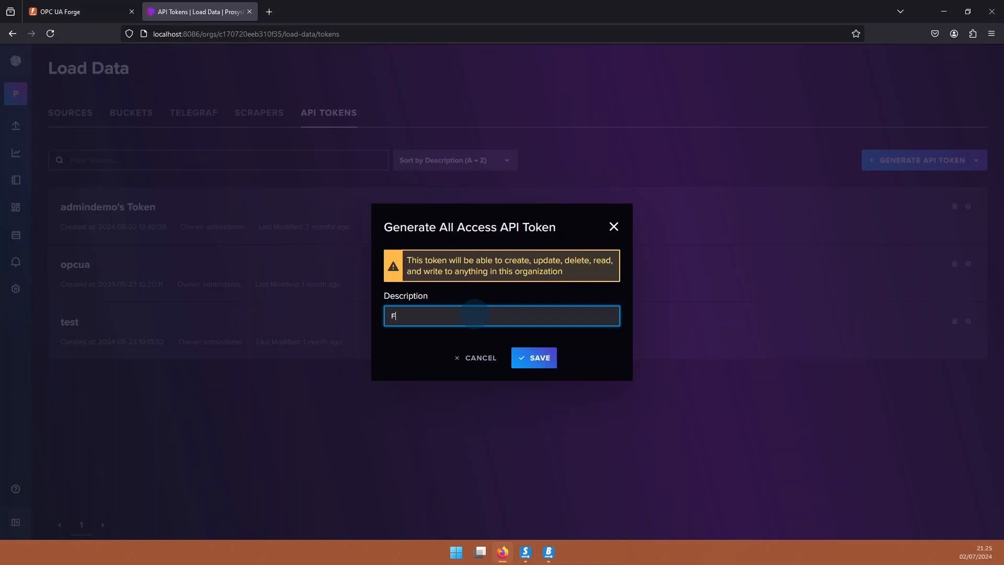
{"action": "left_click", "coordinate": [532, 358]}
{"action": "left_click", "coordinate": [377, 345]}
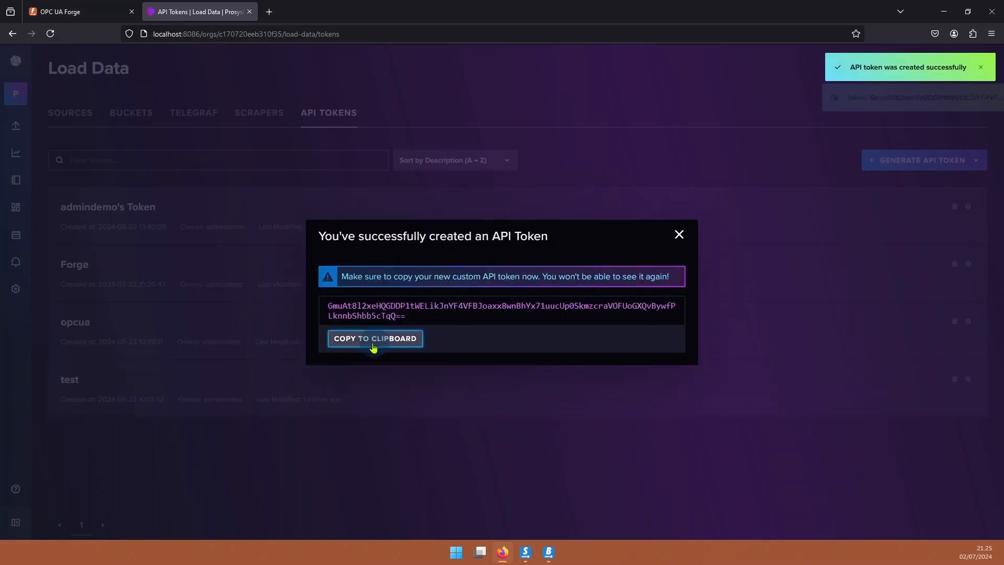
Paste the API token into Forge and save the InfluxDB connection settings.
{"action": "left_click", "coordinate": [94, 13]}
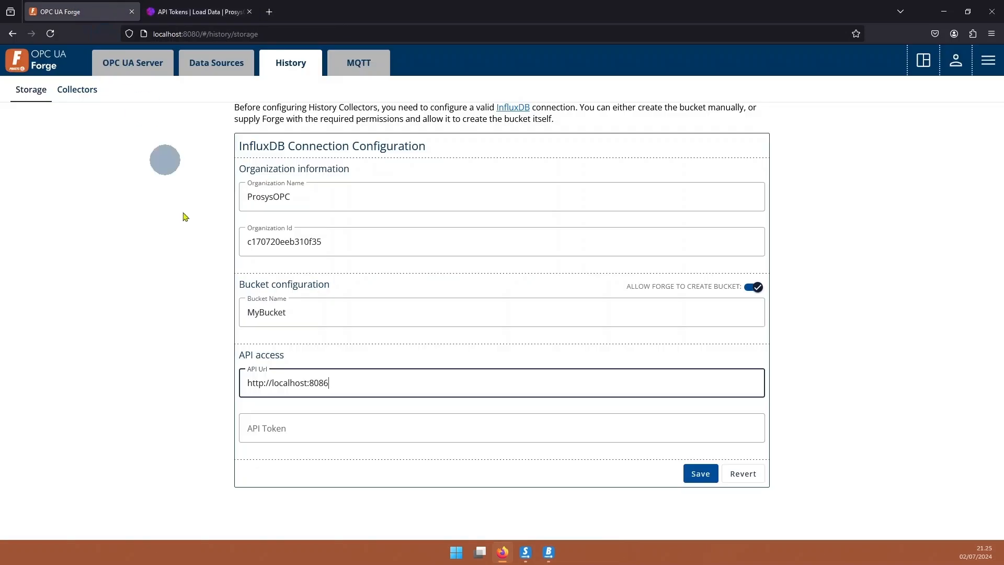
{"action": "left_click", "coordinate": [306, 422]}
{"action": "key", "text": "ctrl+v"}
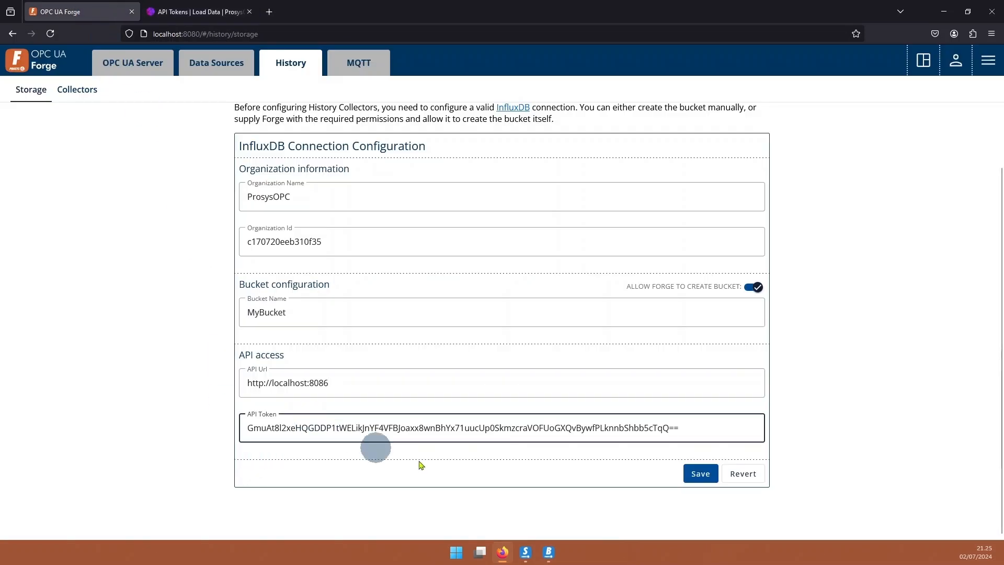
{"action": "left_click", "coordinate": [700, 476]}
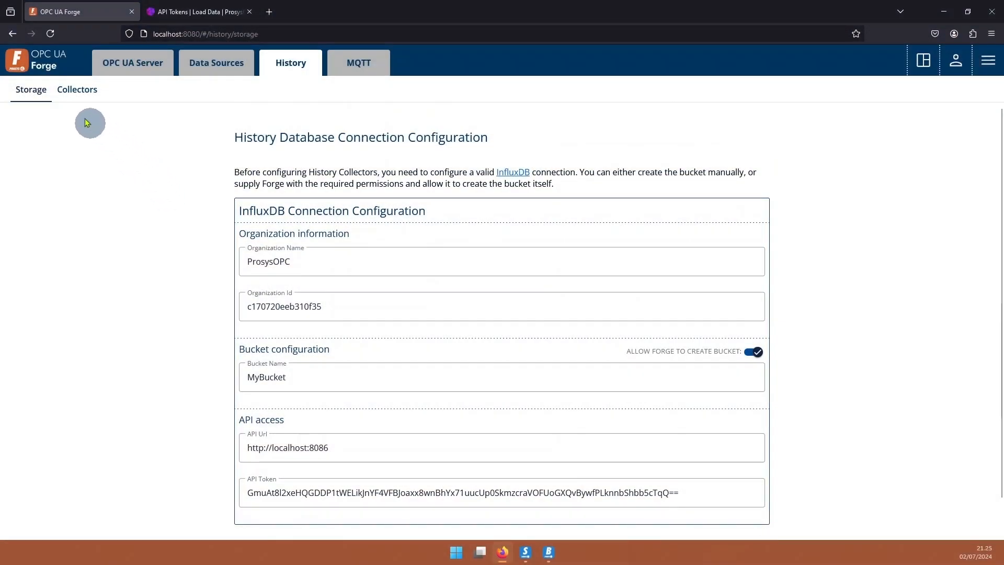
Add history collector MyCollector using Subscription, 1000 ms interval and Exchange Mode All.
{"action": "left_click", "coordinate": [85, 101]}
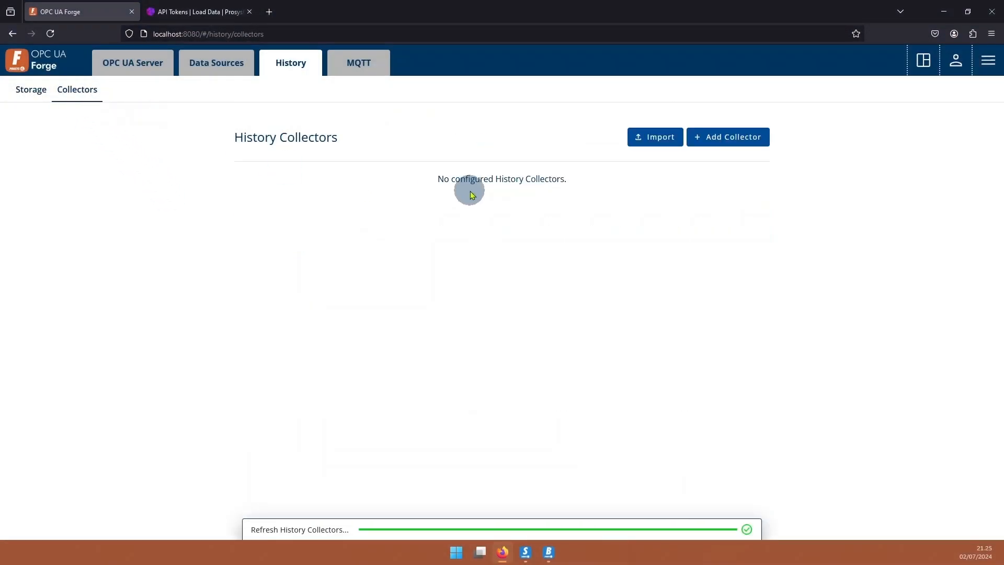
{"action": "left_click", "coordinate": [730, 138]}
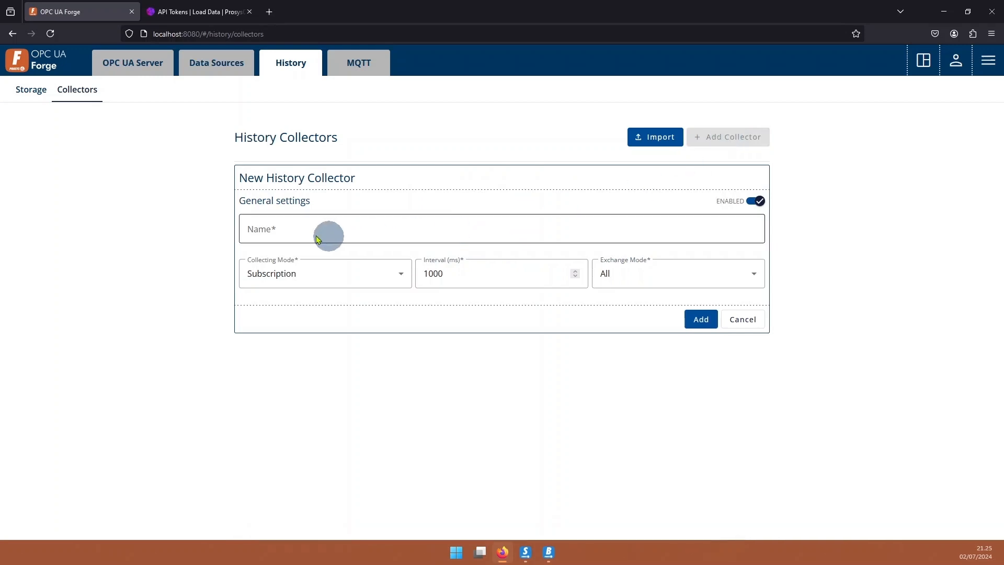
{"action": "left_click", "coordinate": [294, 228]}
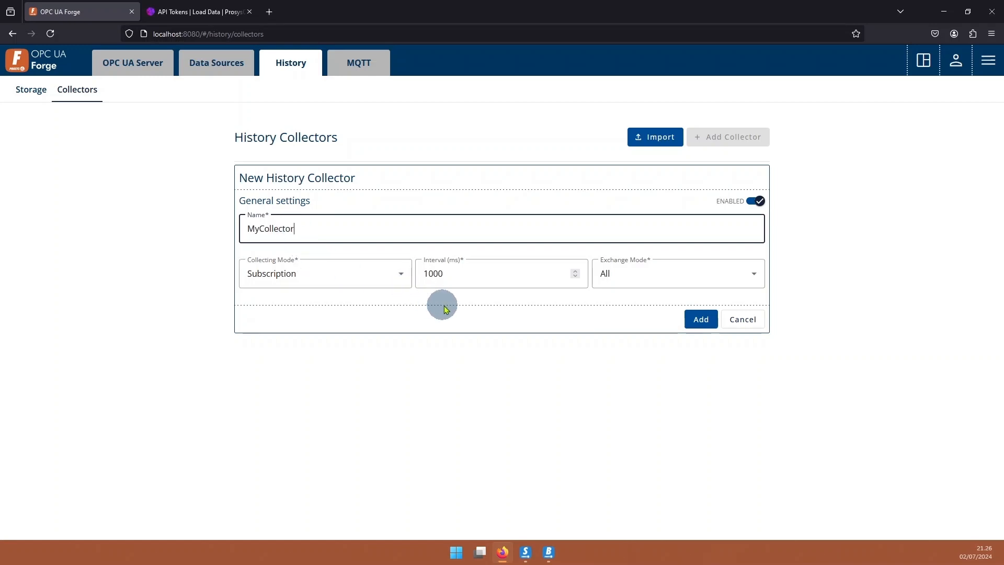
{"action": "left_click", "coordinate": [702, 319]}
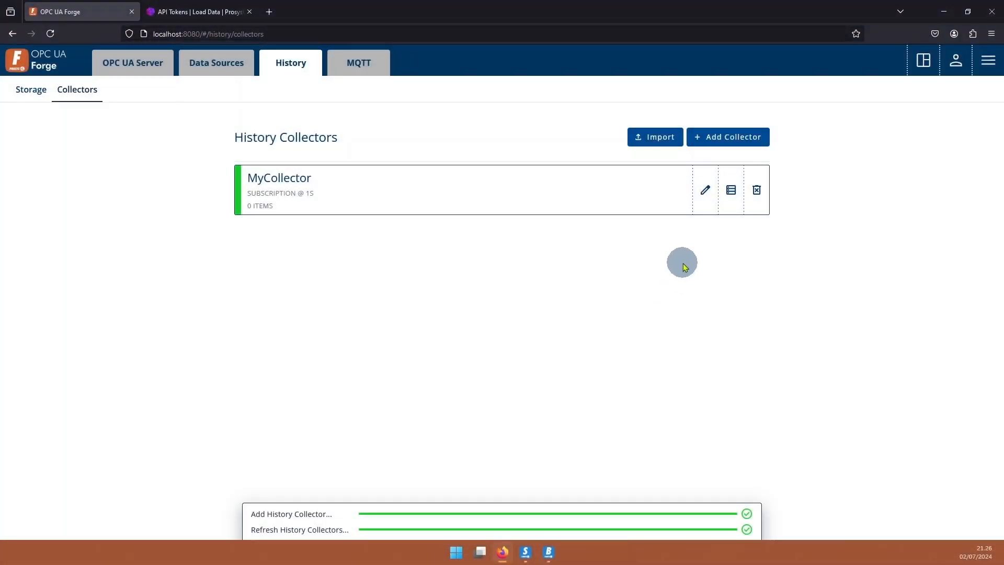
Open MyCollector's items, begin a BoilerPressureSteam history item, then cancel it.
{"action": "left_click", "coordinate": [732, 202]}
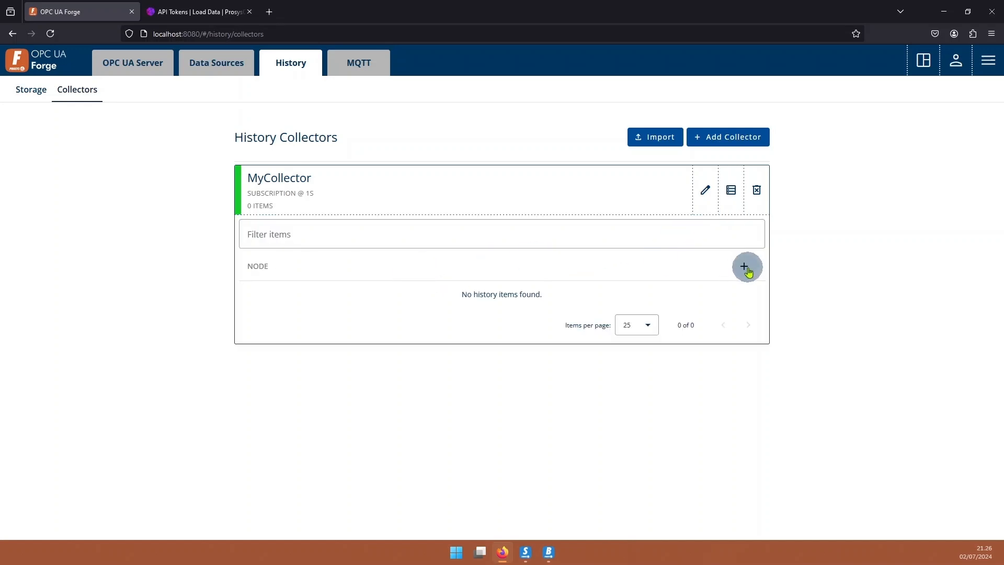
{"action": "left_click", "coordinate": [744, 266]}
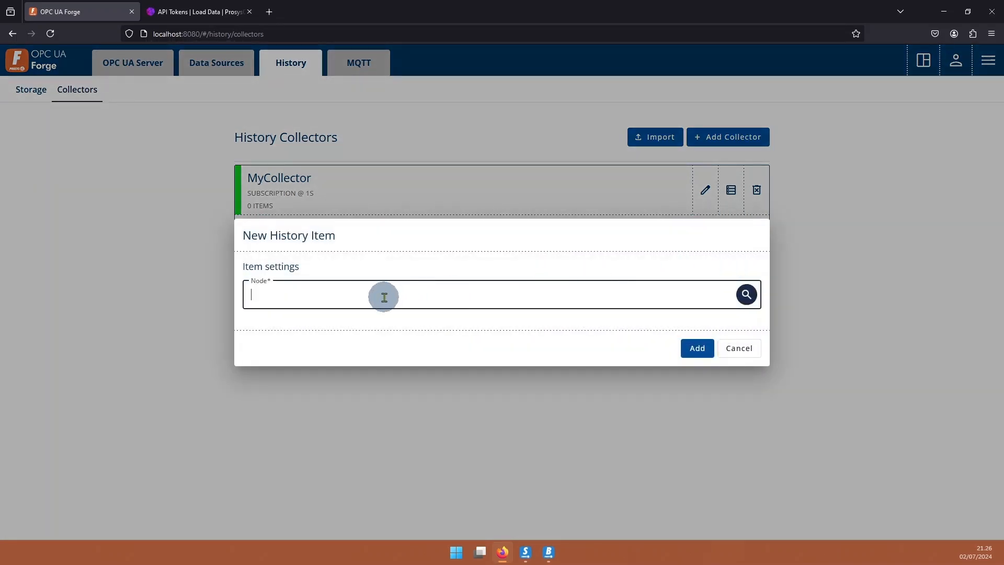
{"action": "left_click", "coordinate": [747, 294]}
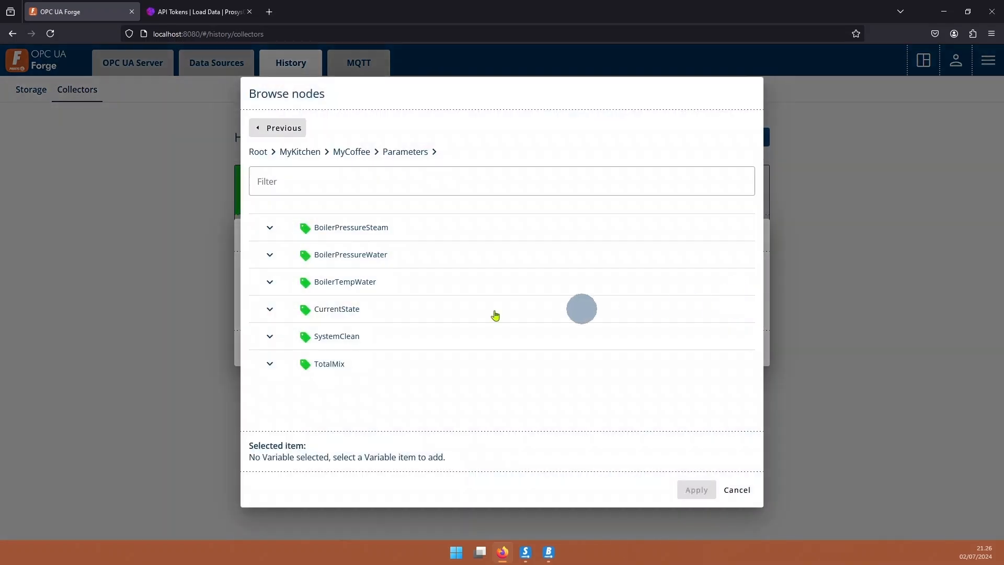
{"action": "left_click", "coordinate": [327, 227]}
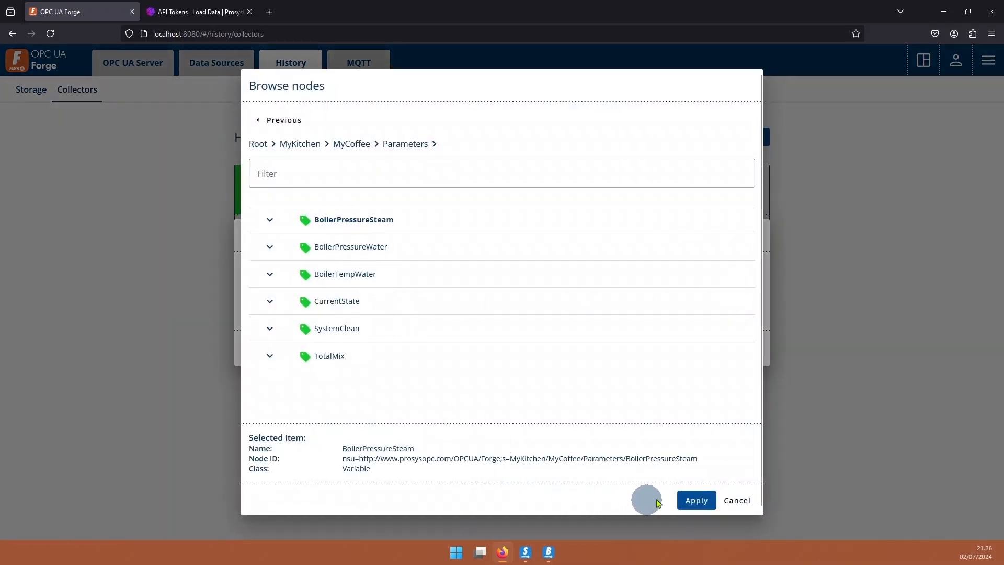
{"action": "left_click", "coordinate": [696, 500]}
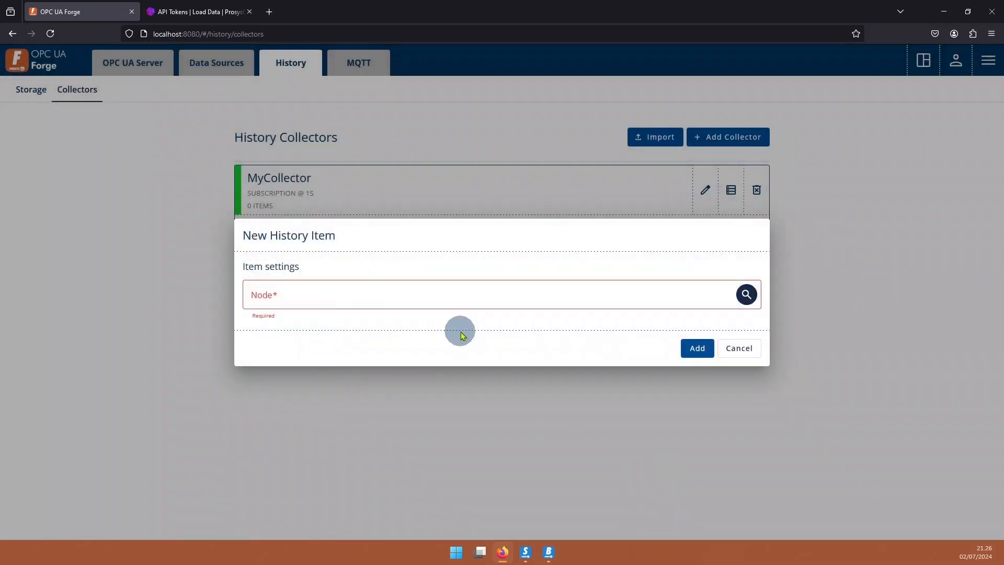
{"action": "left_click", "coordinate": [734, 348]}
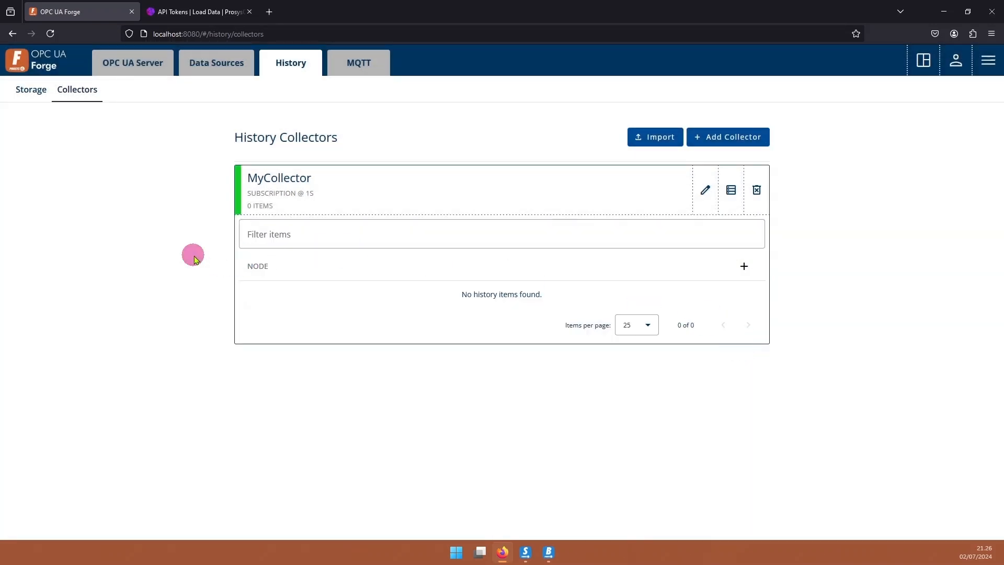
Select BoilerPressureSteam and BoilerPressureWater in the server's address space.
{"action": "left_click", "coordinate": [137, 79]}
{"action": "scroll", "coordinate": [171, 151], "scroll_direction": "down", "scroll_amount": 1}
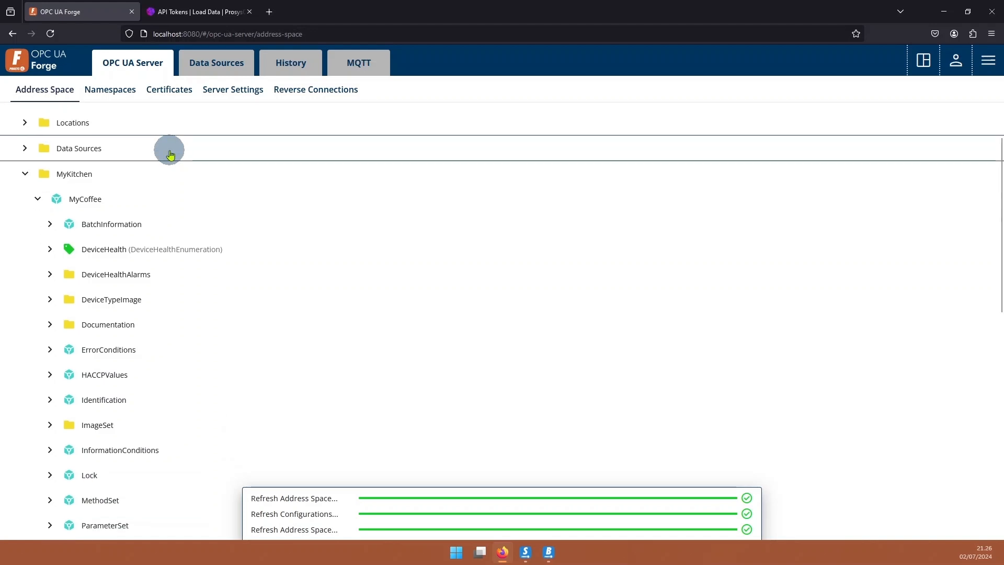
{"action": "scroll", "coordinate": [128, 160], "scroll_direction": "down", "scroll_amount": 3}
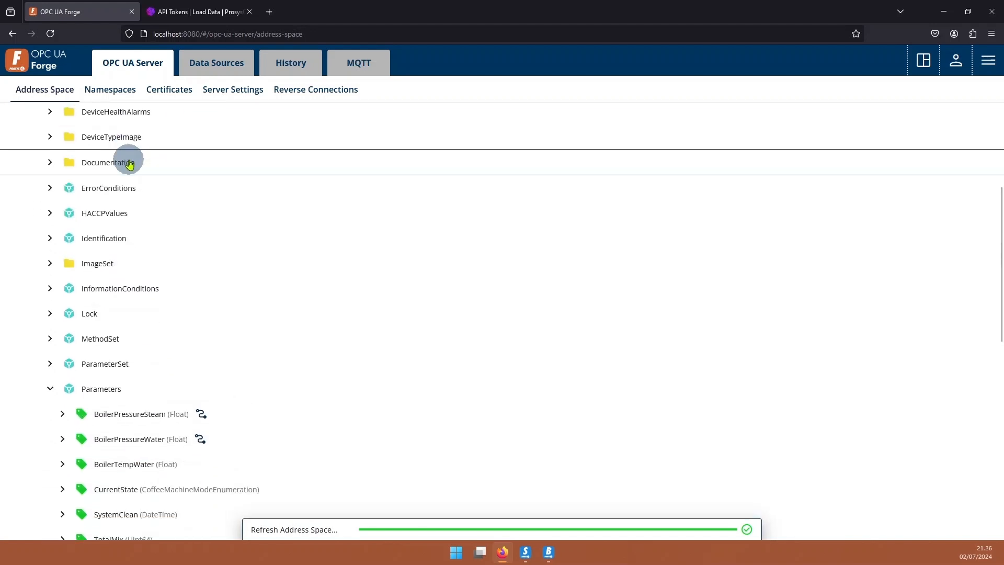
{"action": "scroll", "coordinate": [129, 164], "scroll_direction": "down", "scroll_amount": 3}
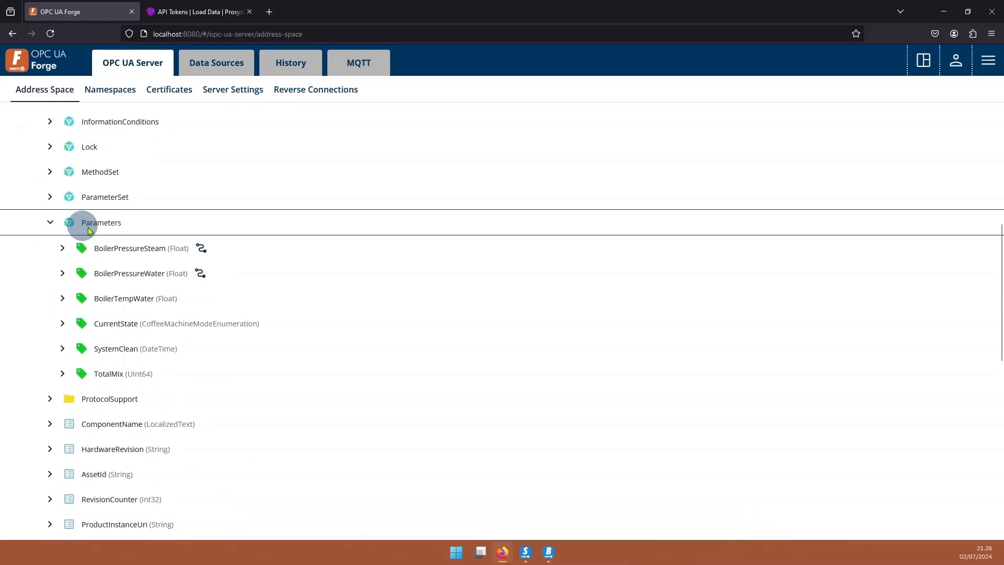
{"action": "left_click", "coordinate": [237, 252]}
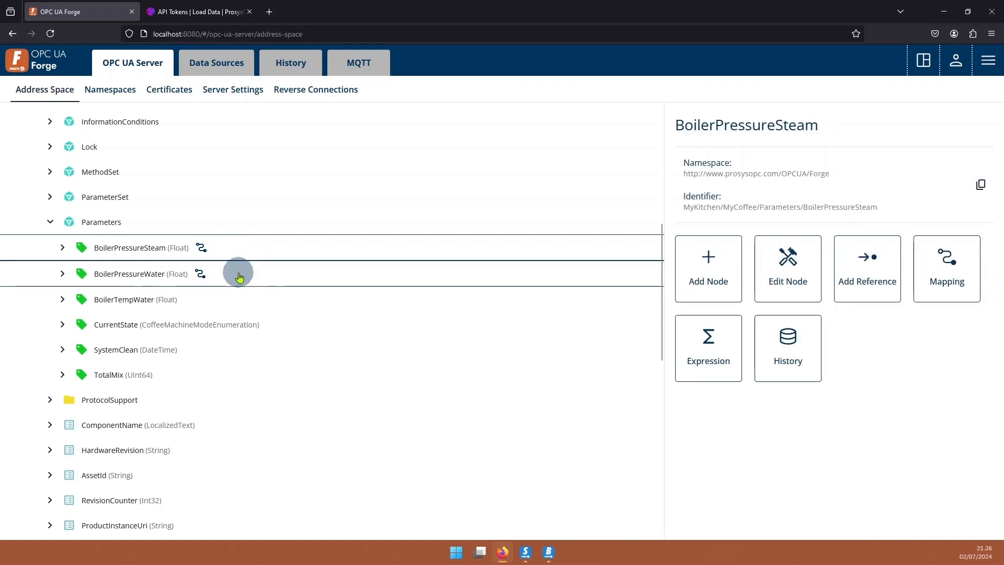
{"action": "left_click", "coordinate": [239, 276], "text": "ctrl"}
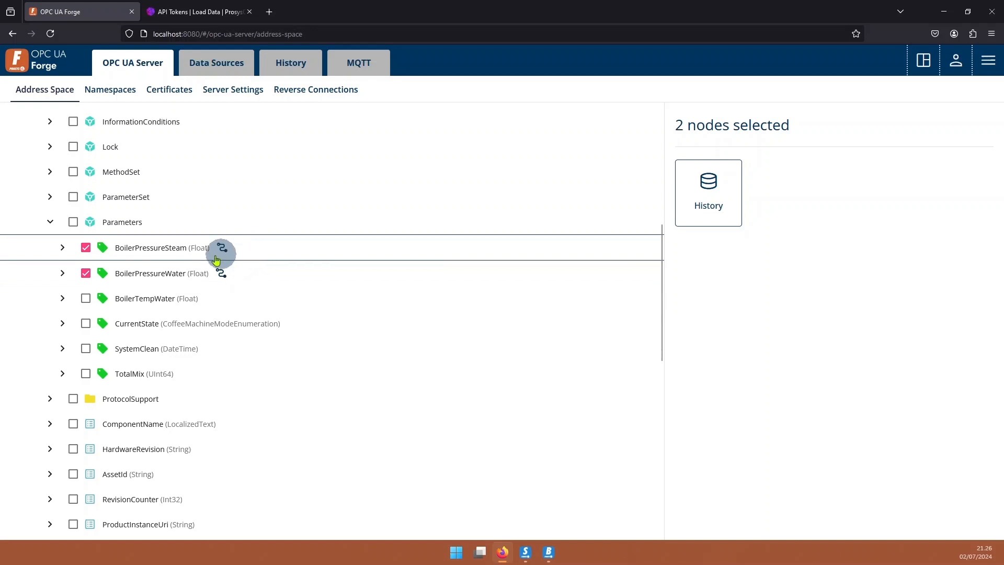
Historize both pressure nodes with MyCollector and show its two collected items.
{"action": "right_click", "coordinate": [251, 252]}
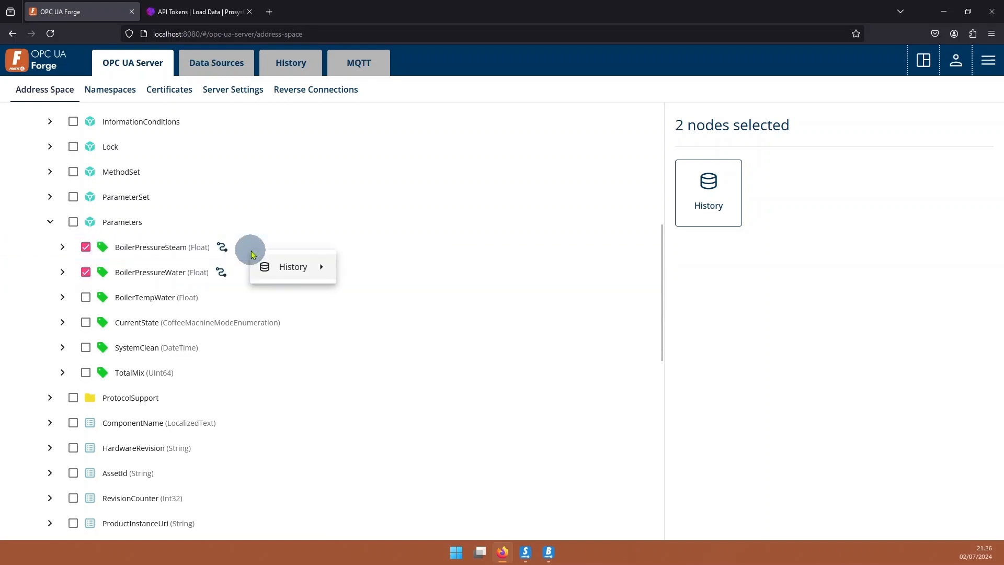
{"action": "mouse_move", "coordinate": [269, 262]}
{"action": "mouse_move", "coordinate": [369, 269]}
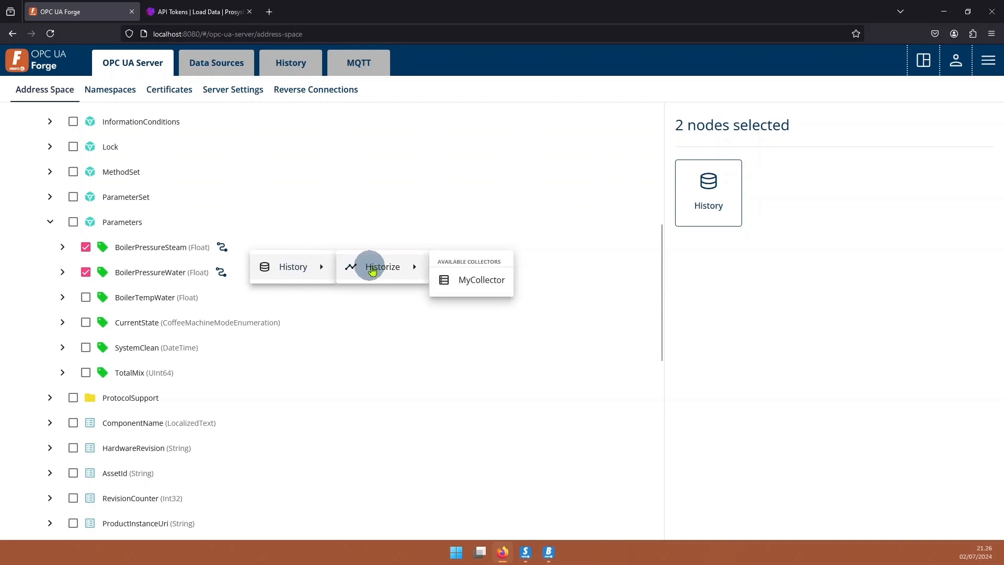
{"action": "left_click", "coordinate": [480, 281]}
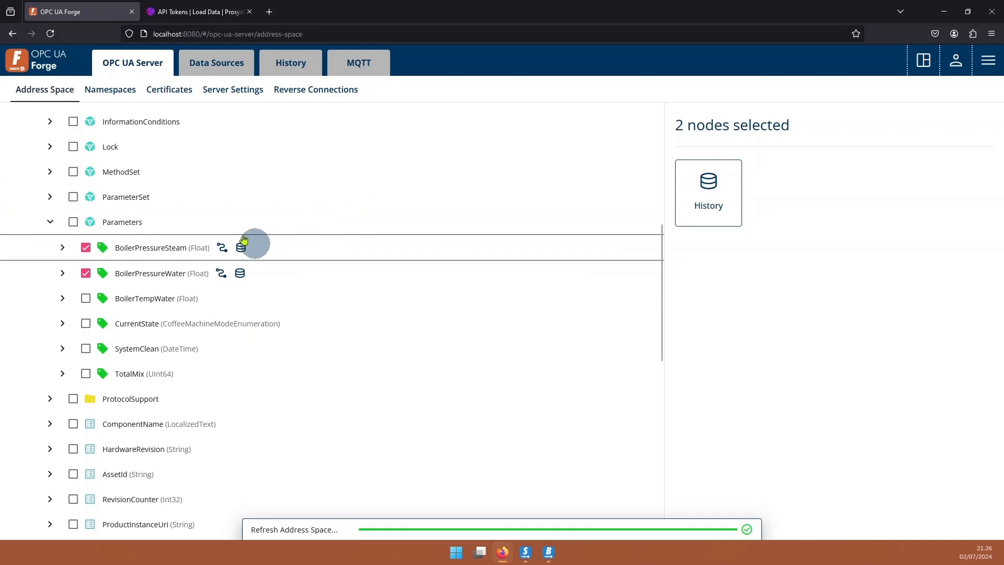
{"action": "left_click", "coordinate": [296, 76]}
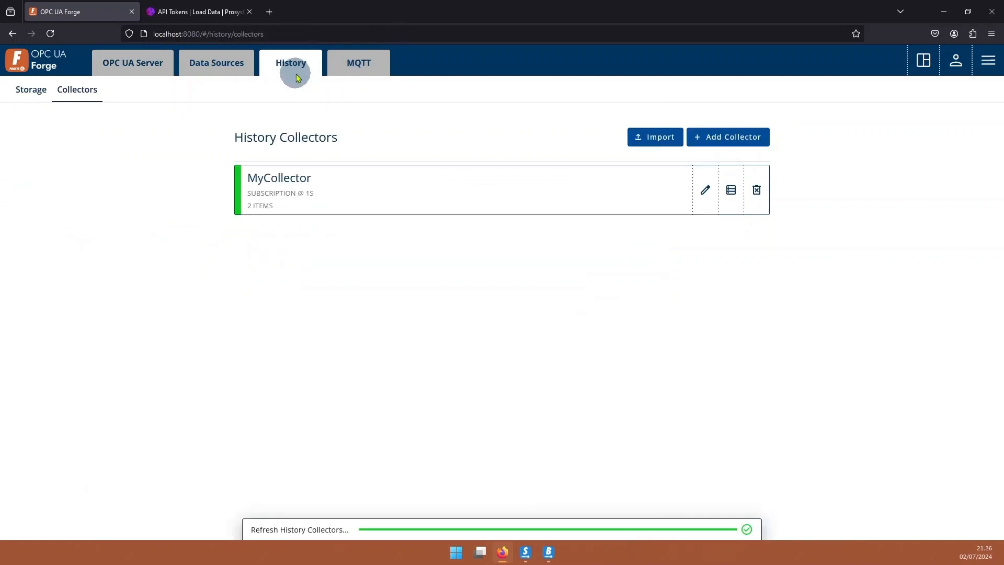
{"action": "left_click", "coordinate": [726, 192]}
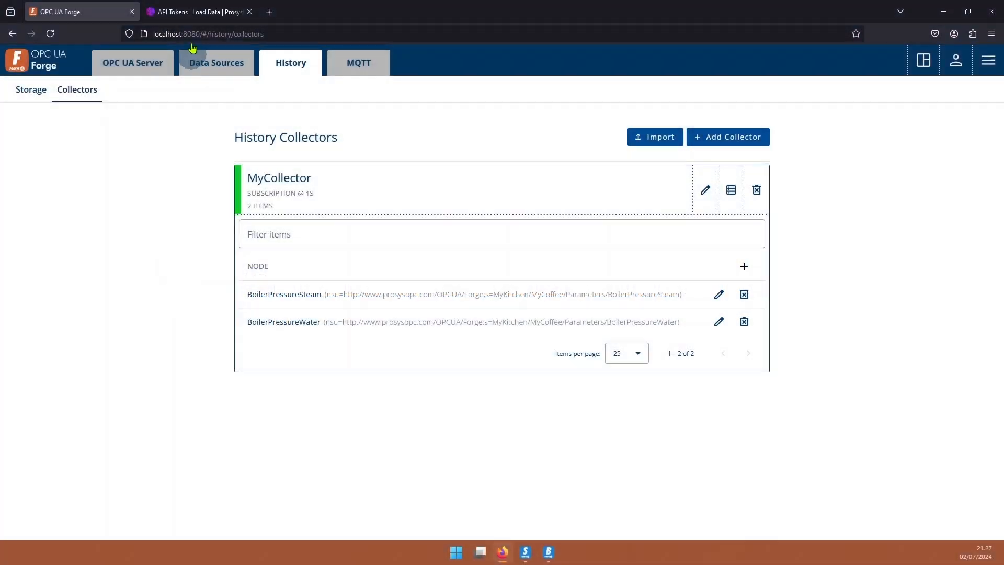
Dismiss the API token dialog and open MyBucket in InfluxDB's Data Explorer.
{"action": "left_click", "coordinate": [199, 16]}
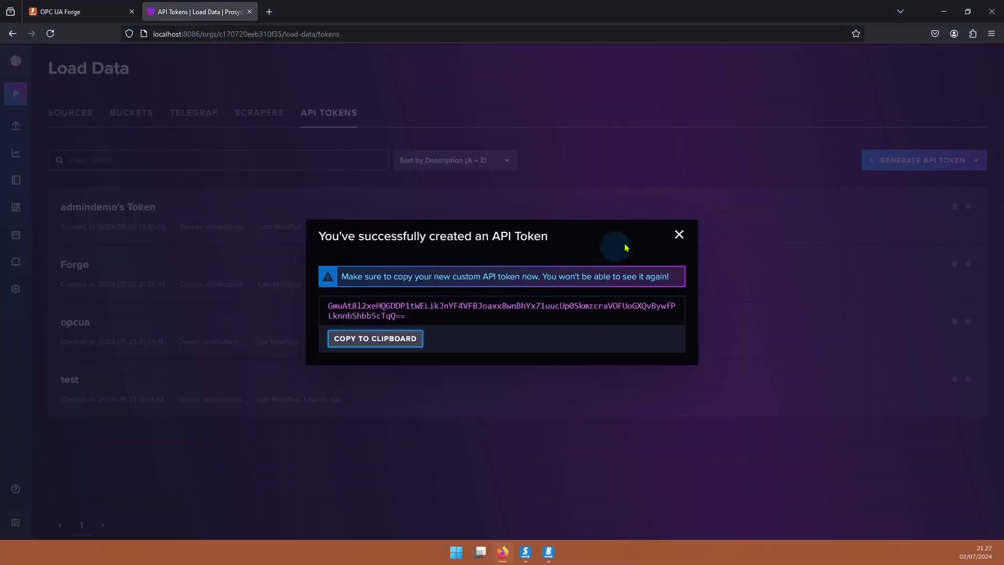
{"action": "left_click", "coordinate": [679, 233]}
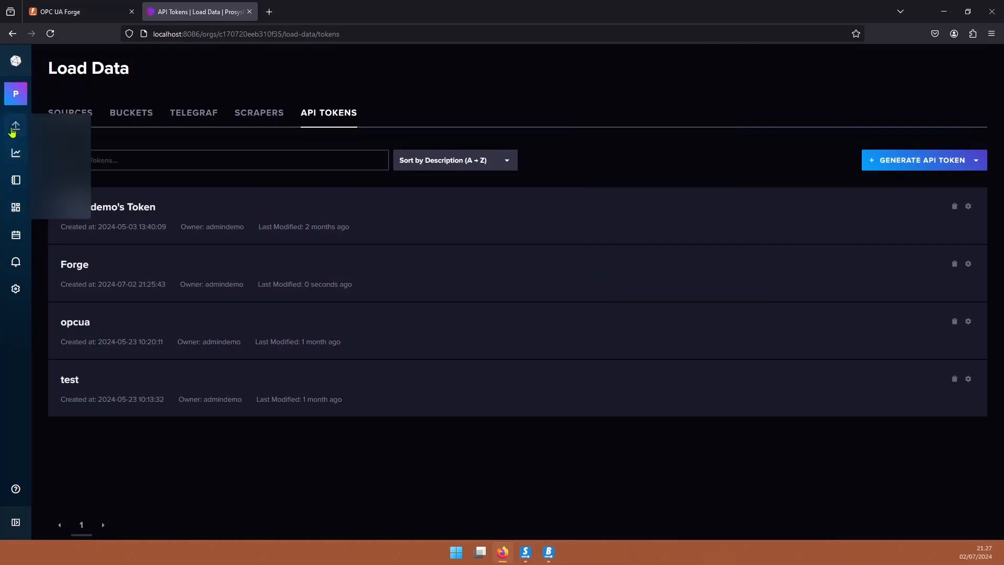
{"action": "left_click", "coordinate": [56, 151]}
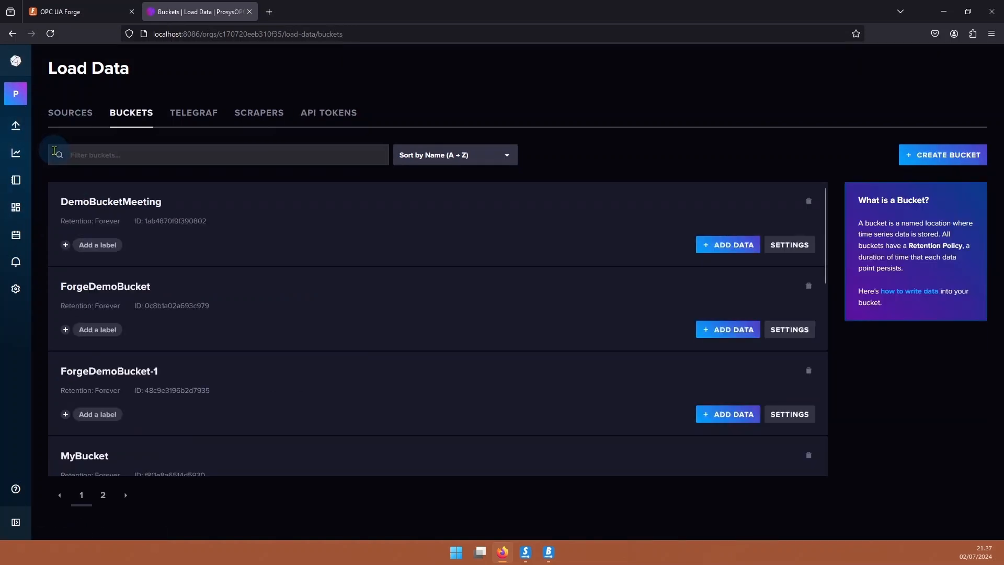
{"action": "scroll", "coordinate": [204, 226], "scroll_direction": "down", "scroll_amount": 2}
{"action": "scroll", "coordinate": [204, 226], "scroll_direction": "down", "scroll_amount": 2}
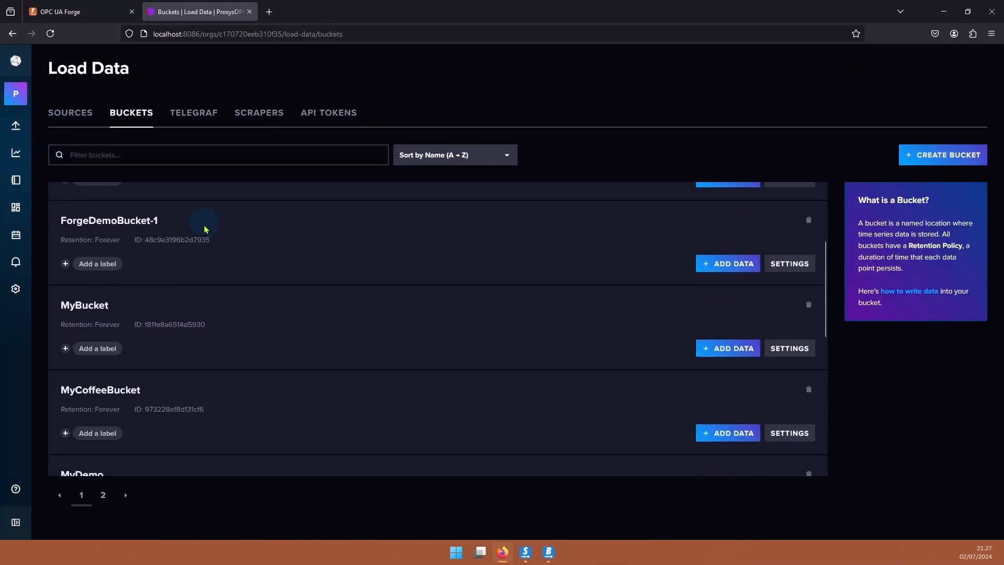
{"action": "left_click", "coordinate": [91, 308]}
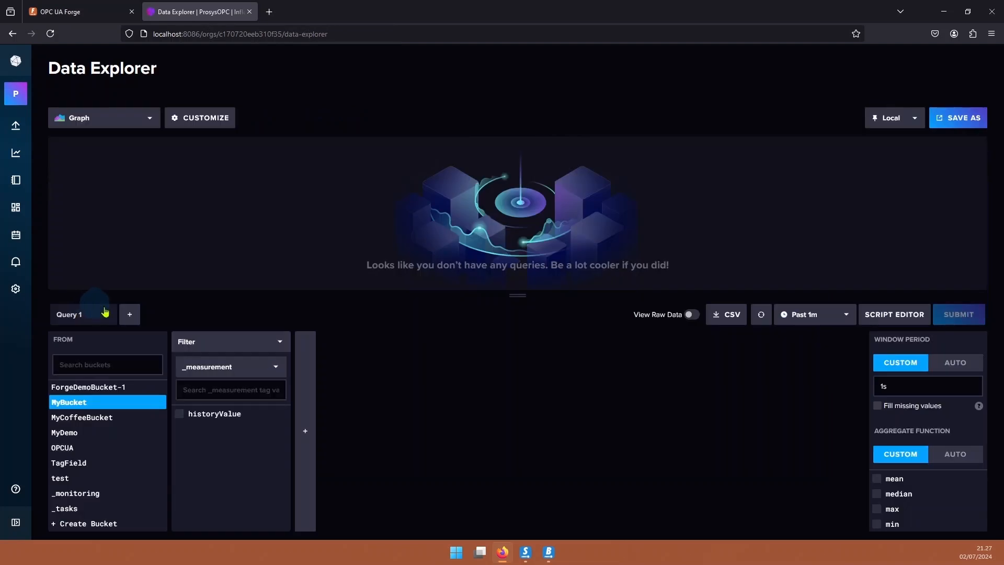
Plot historyValue's doubleValue for both node identifiers, then return to OPC UA Forge.
{"action": "left_click", "coordinate": [209, 414]}
{"action": "left_click", "coordinate": [337, 414]}
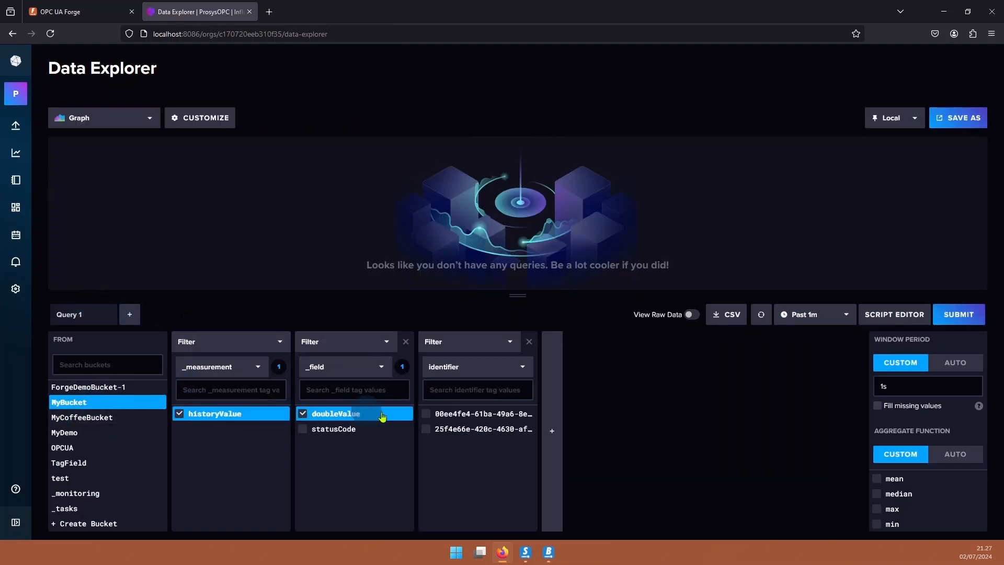
{"action": "left_click", "coordinate": [456, 414]}
{"action": "left_click", "coordinate": [473, 429]}
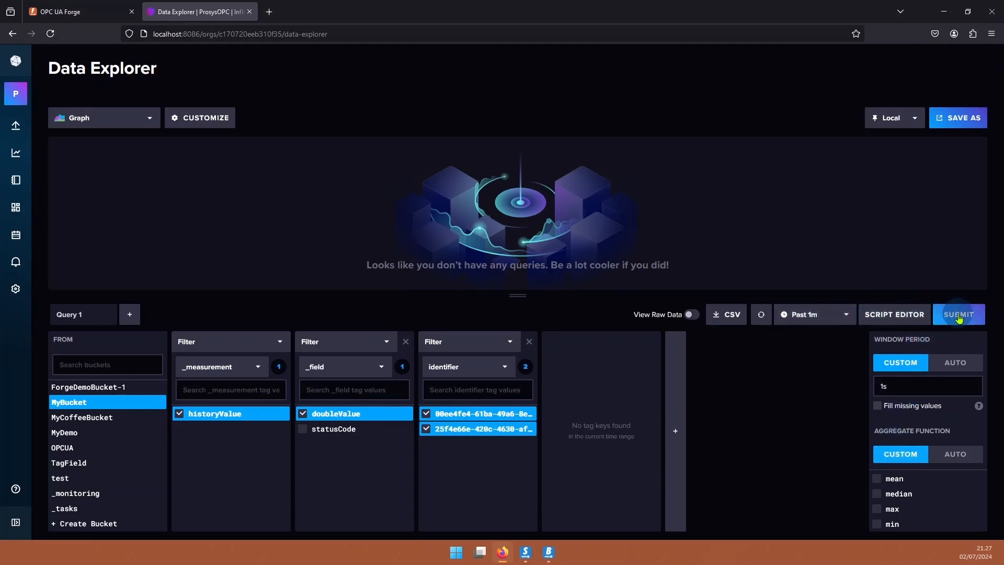
{"action": "left_click", "coordinate": [962, 320]}
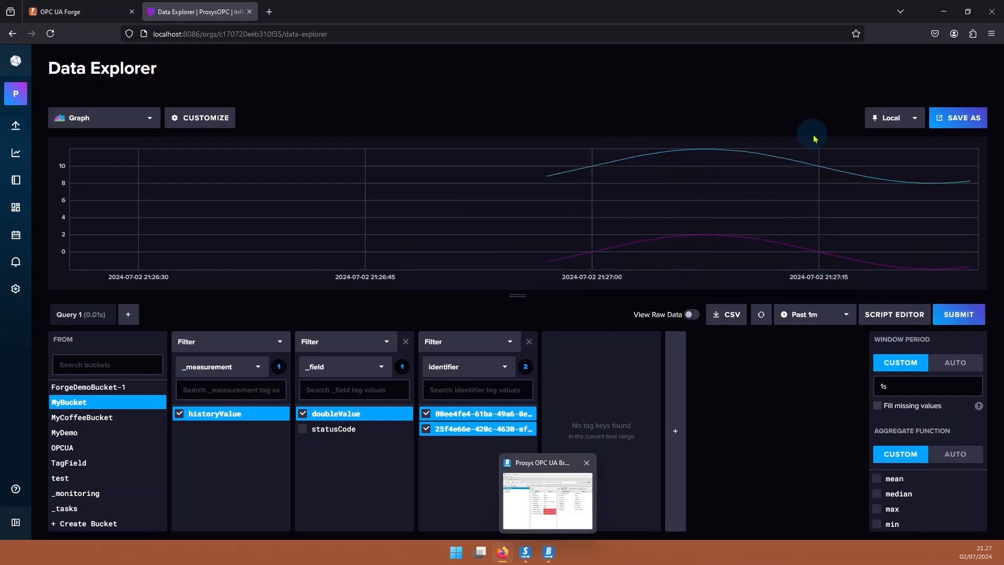
{"action": "left_click", "coordinate": [50, 11]}
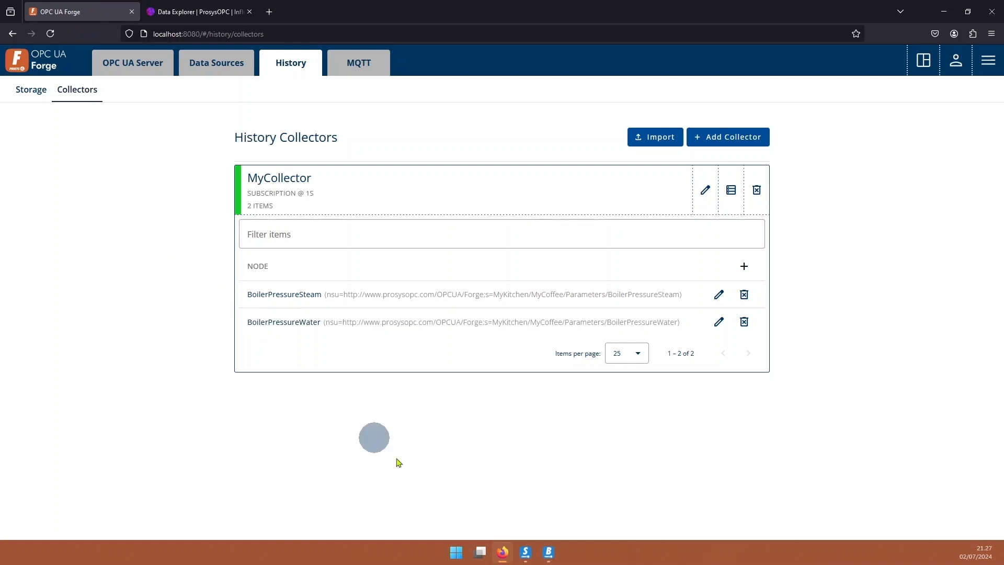
Browse Objects > MyKitchen > MyCoffee > Parameters and show BoilerPressureSteam's attributes and actions.
{"action": "left_click", "coordinate": [548, 552]}
{"action": "left_click", "coordinate": [329, 237]}
{"action": "left_click", "coordinate": [336, 300]}
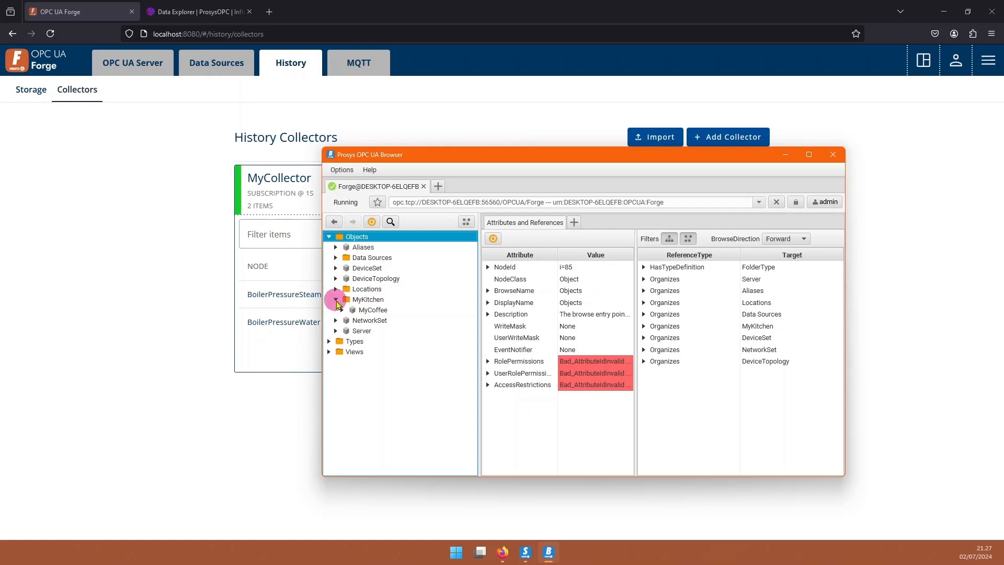
{"action": "left_click", "coordinate": [342, 310]}
{"action": "scroll", "coordinate": [348, 320], "scroll_direction": "down", "scroll_amount": 4}
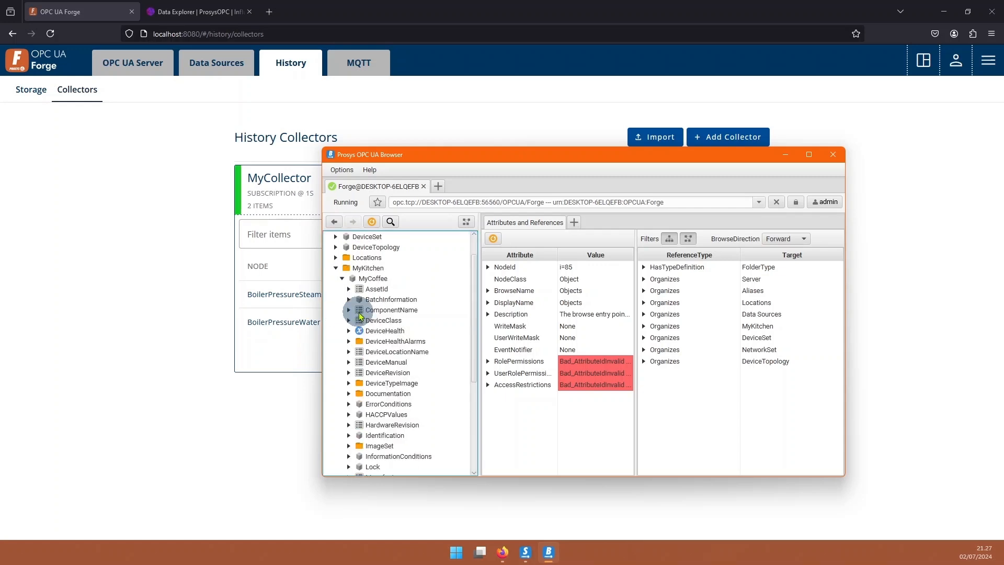
{"action": "scroll", "coordinate": [361, 324], "scroll_direction": "down", "scroll_amount": 2}
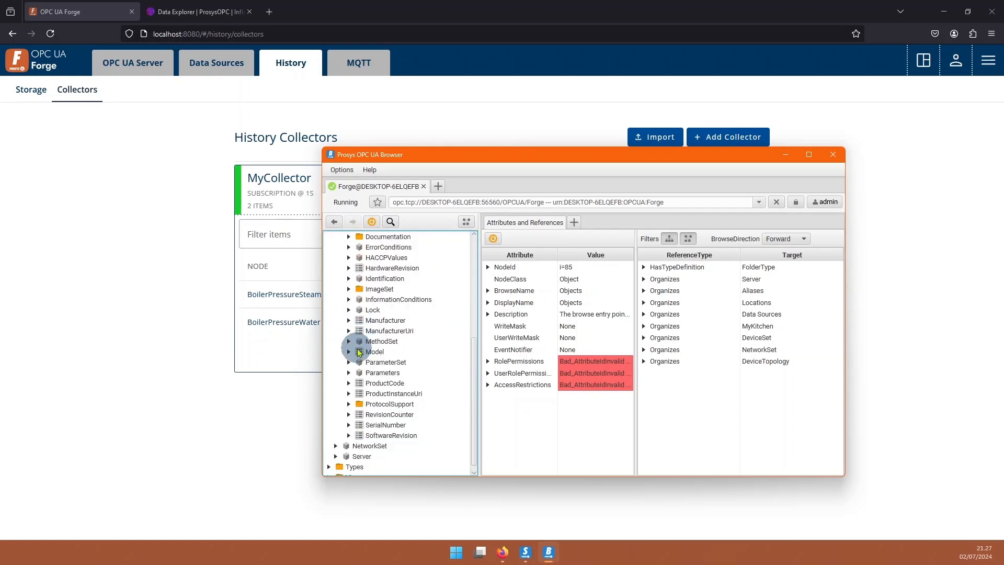
{"action": "left_click", "coordinate": [349, 373]}
{"action": "scroll", "coordinate": [349, 369], "scroll_direction": "down", "scroll_amount": 2}
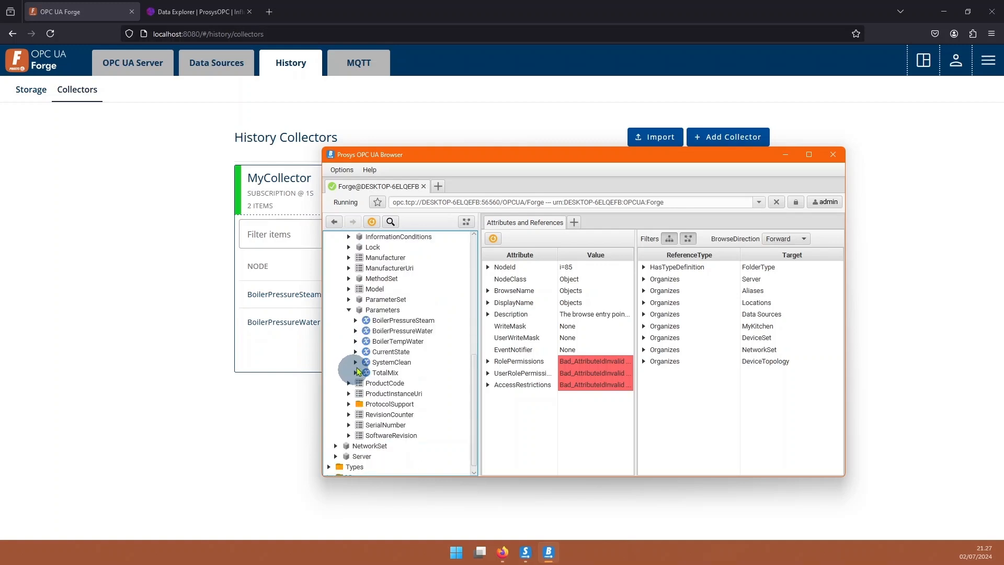
{"action": "left_click", "coordinate": [404, 323]}
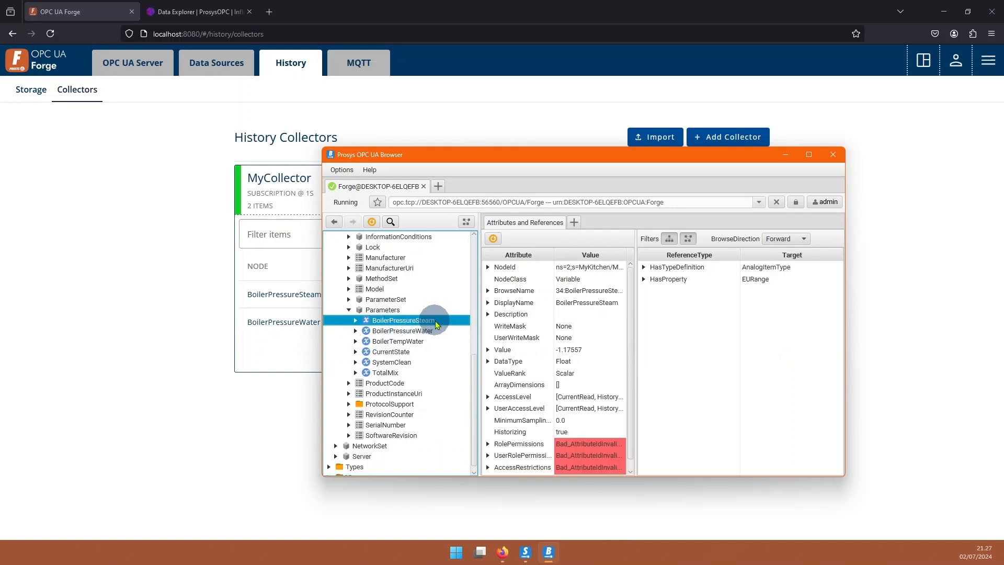
{"action": "right_click", "coordinate": [437, 324]}
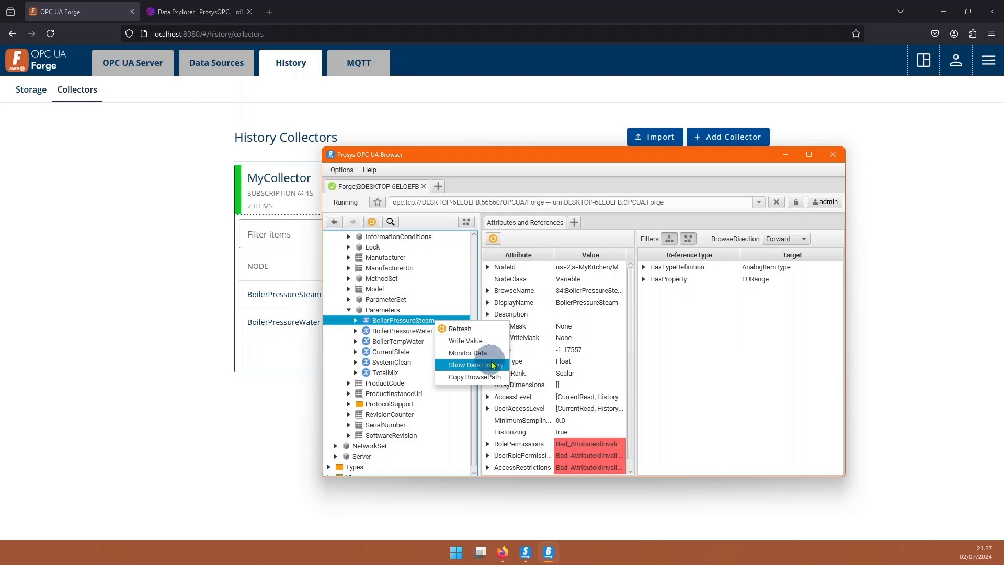
Read BoilerPressureSteam's history for the last 1 minute, then return to Attributes and References.
{"action": "left_click", "coordinate": [496, 365]}
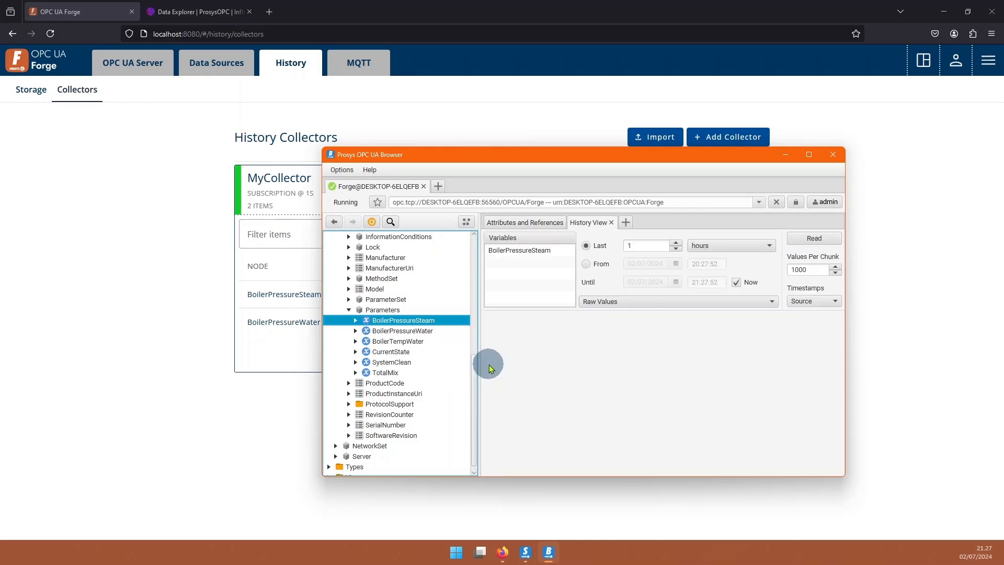
{"action": "left_click", "coordinate": [727, 246]}
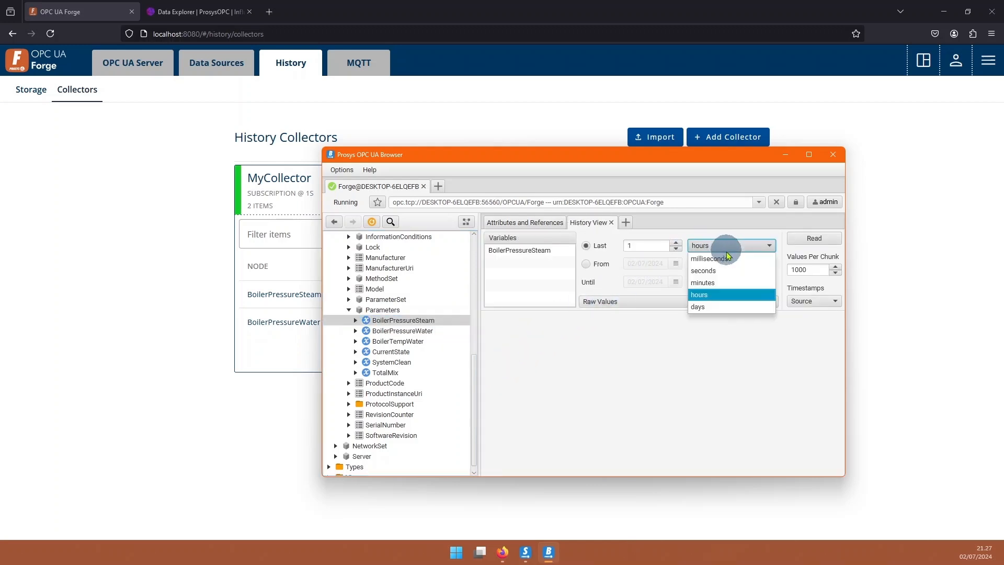
{"action": "left_click", "coordinate": [727, 283]}
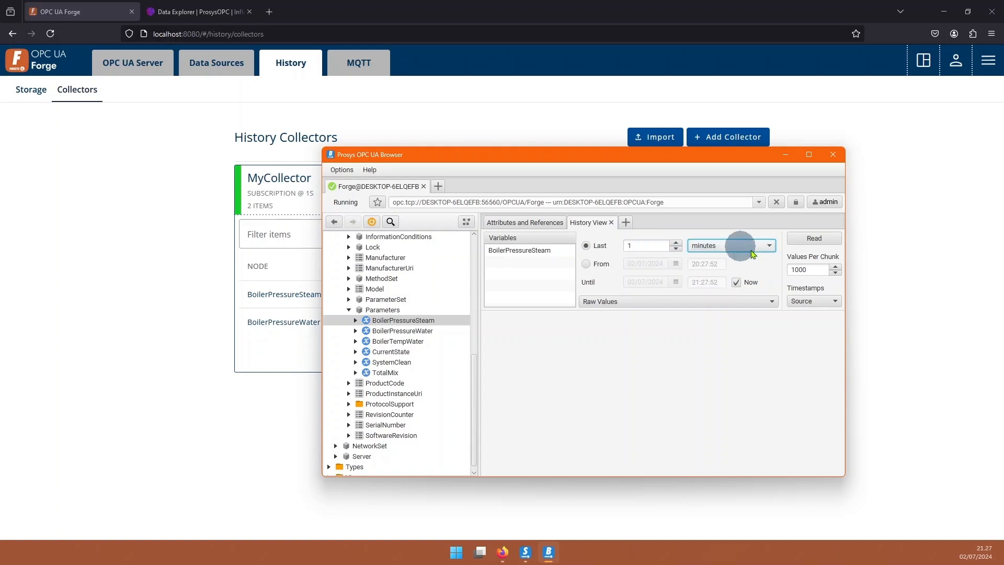
{"action": "left_click", "coordinate": [812, 238]}
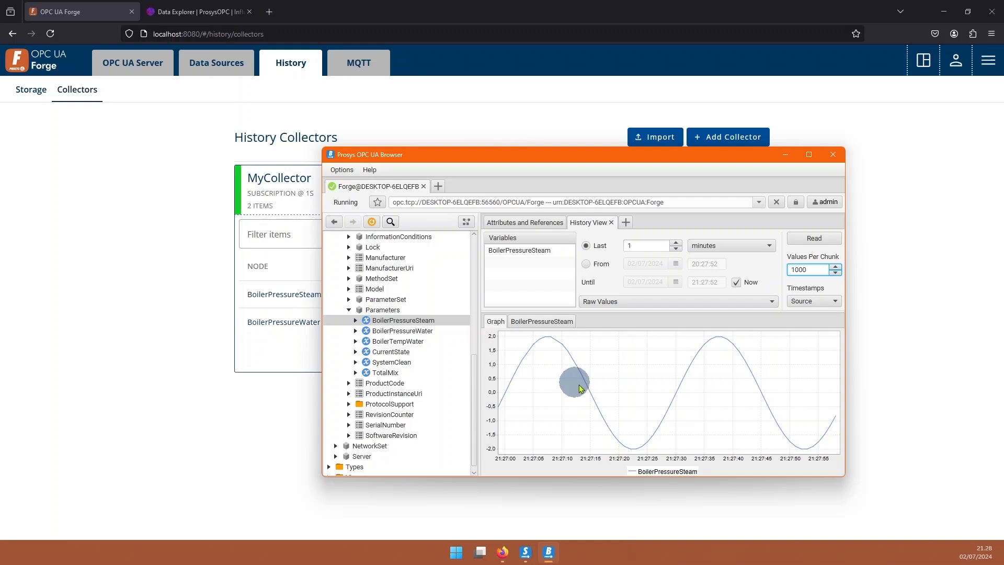
{"action": "left_click", "coordinate": [515, 222]}
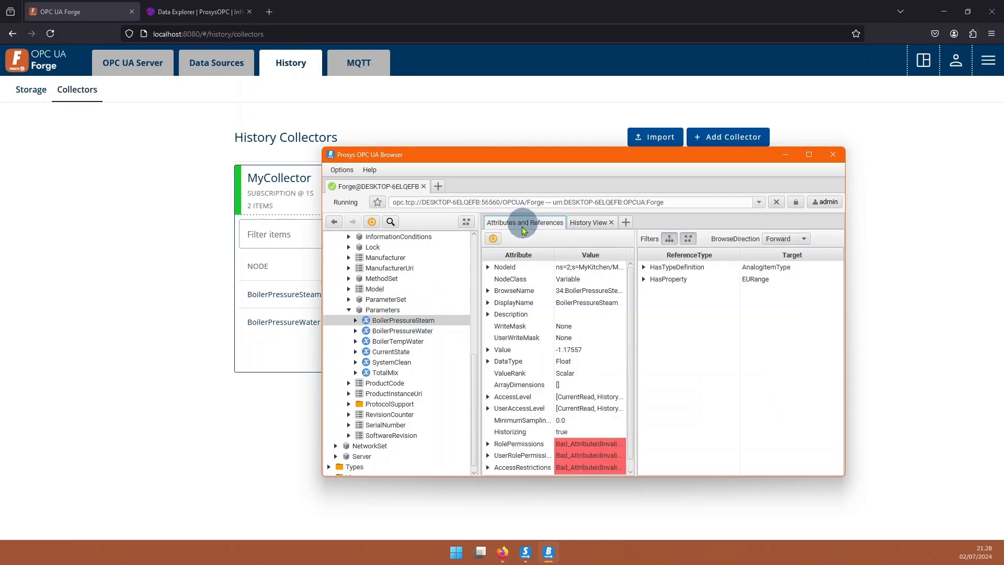
{"action": "left_click", "coordinate": [408, 320]}
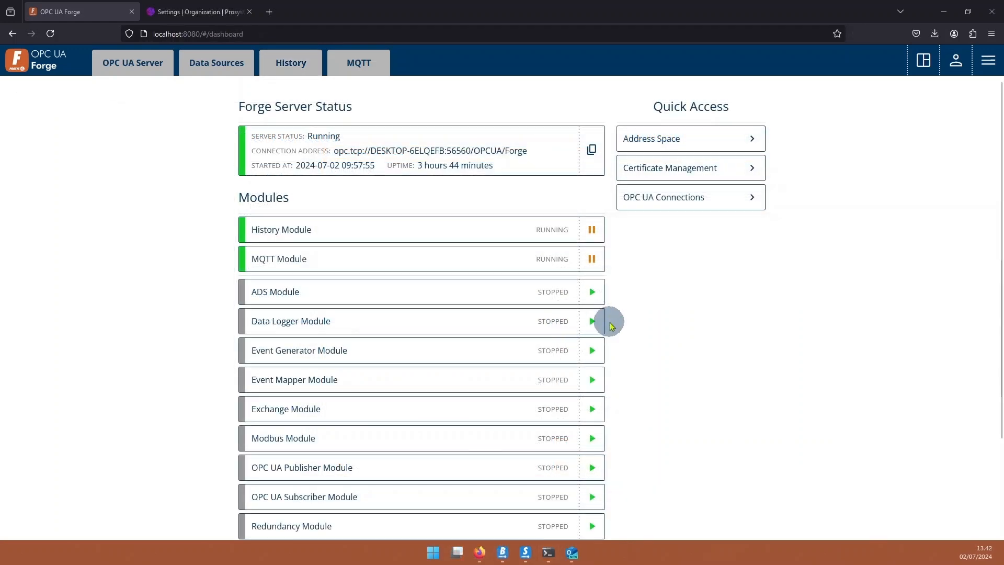
Start the Data Logger Module and add a BoilerPressureSteam logging item to SQLLogger.
{"action": "left_click", "coordinate": [599, 322]}
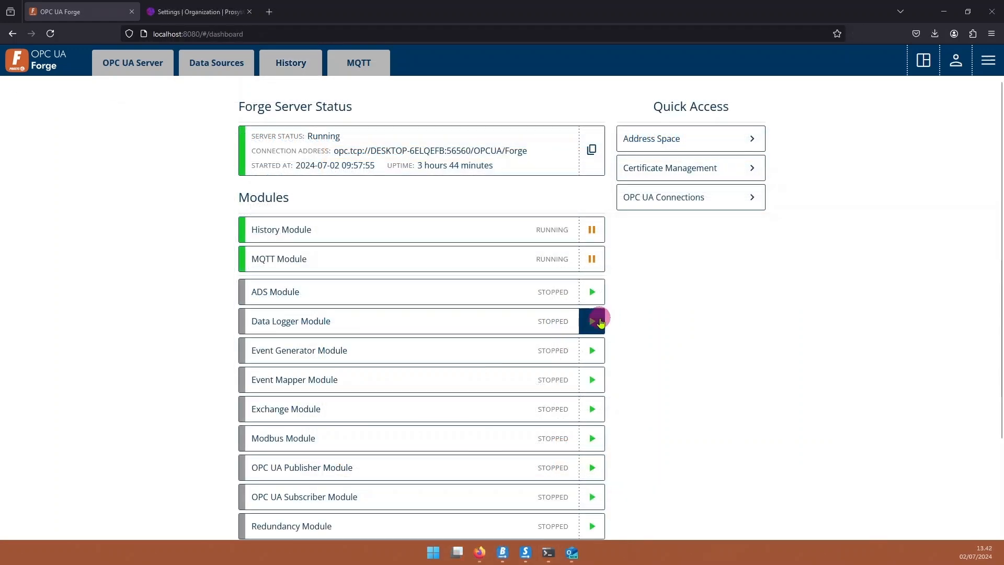
{"action": "left_click", "coordinate": [717, 136]}
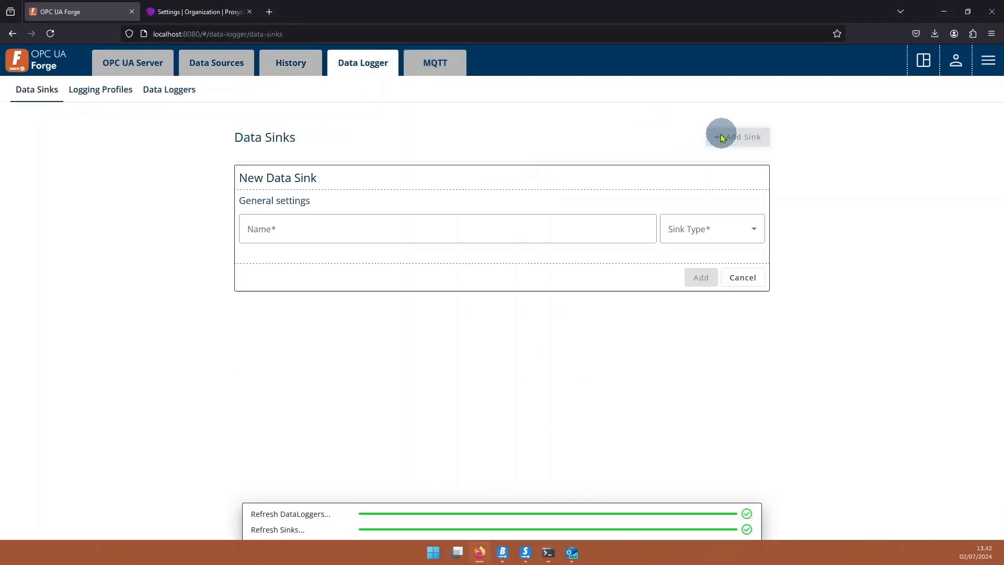
{"action": "left_click", "coordinate": [303, 225]}
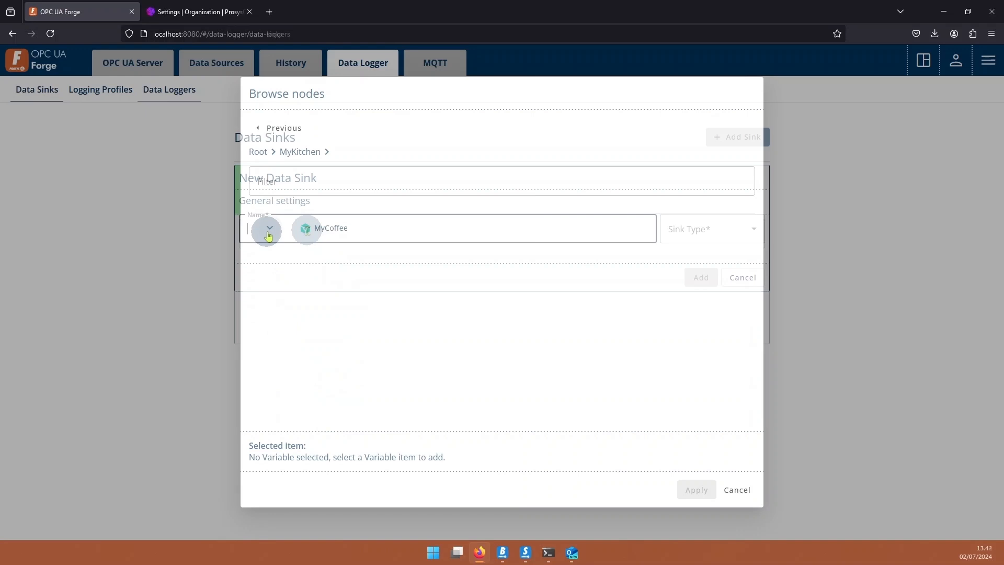
{"action": "left_click", "coordinate": [269, 235]}
{"action": "left_click", "coordinate": [262, 300]}
{"action": "left_click", "coordinate": [332, 224]}
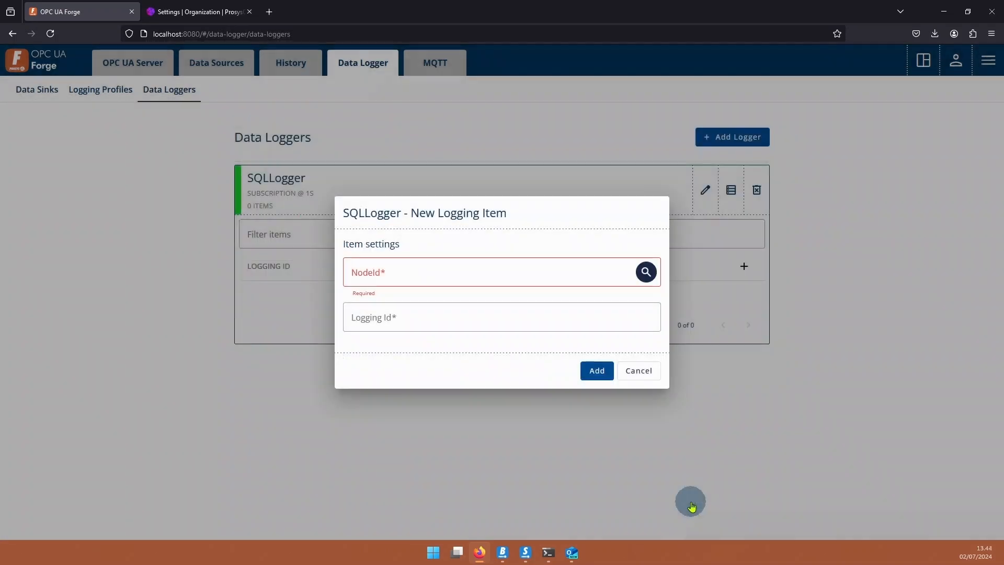
{"action": "left_click", "coordinate": [597, 370]}
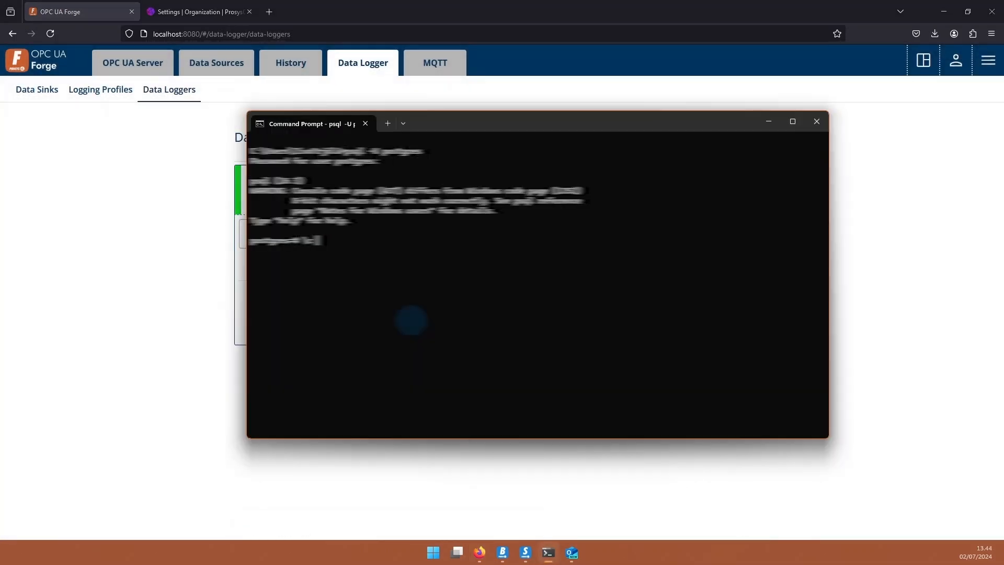
In psql, connect to the datalogger database and list its tables with \dt.
{"action": "type", "text": "datalogger"}
{"action": "key", "text": "Return"}
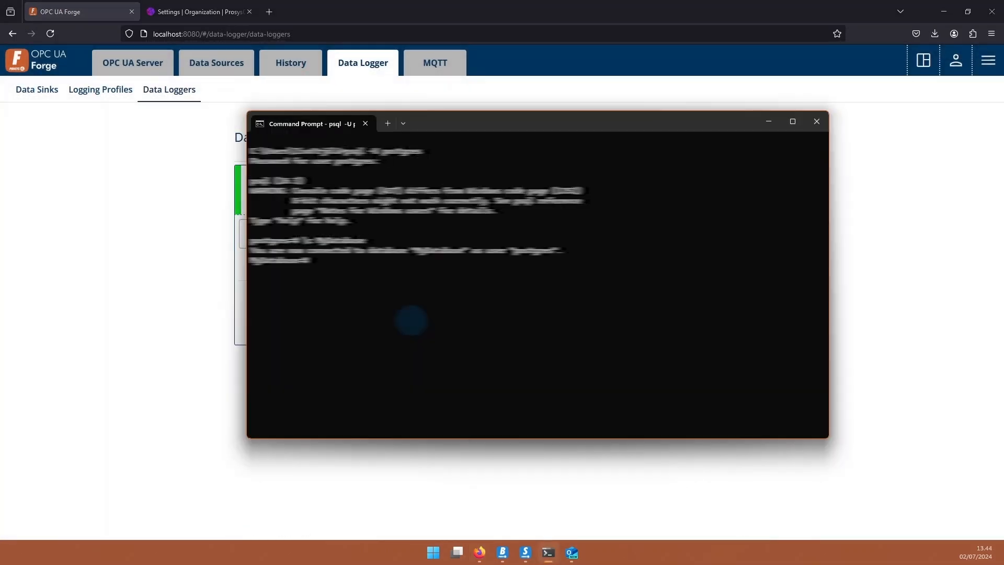
{"action": "type", "text": "\\dt"}
{"action": "key", "text": "Return"}
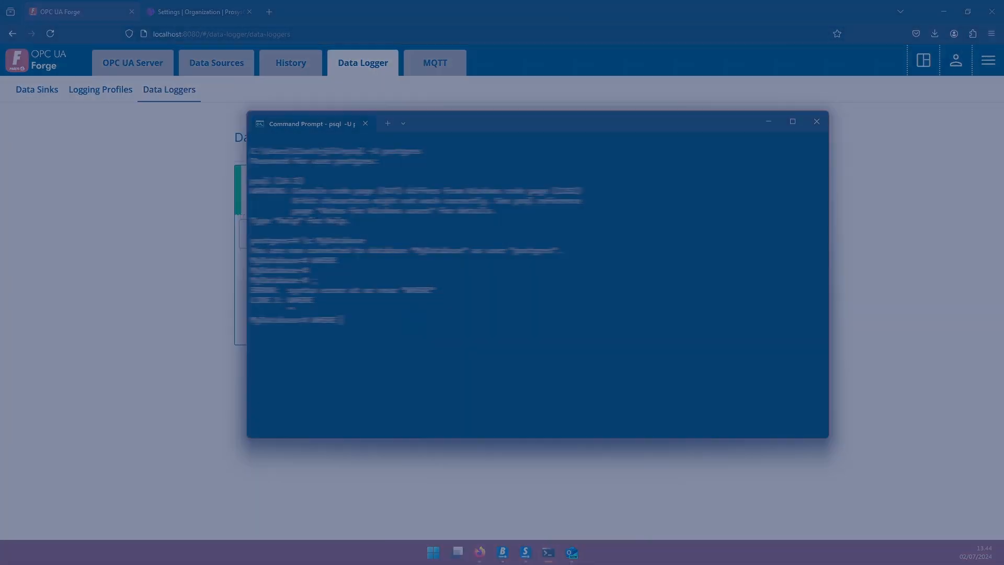